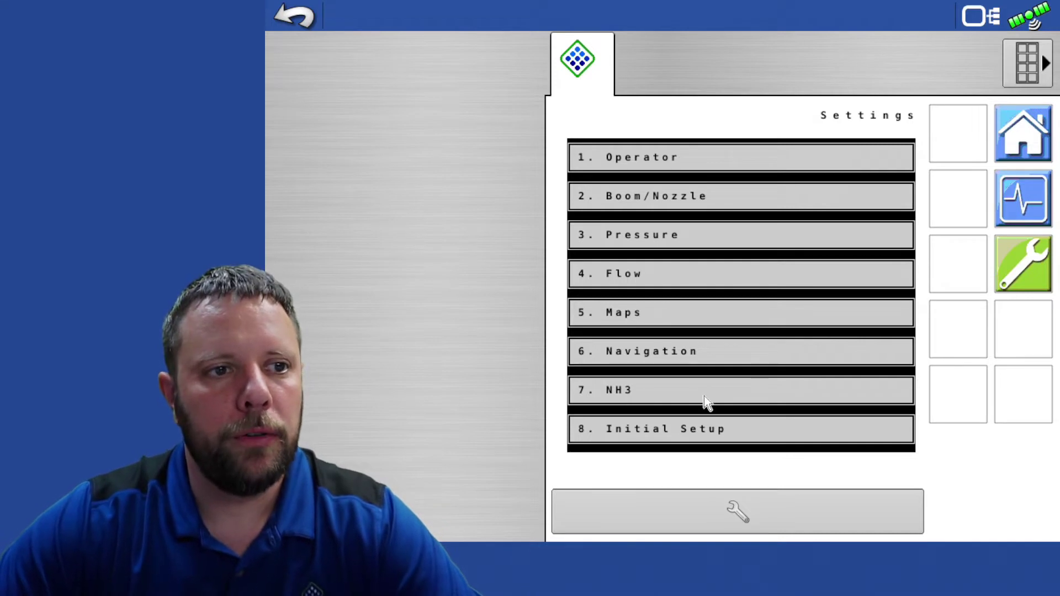
- Review the Initial Setup Configuration settings, from Task Control Mode through Fill Station
click(689, 437)
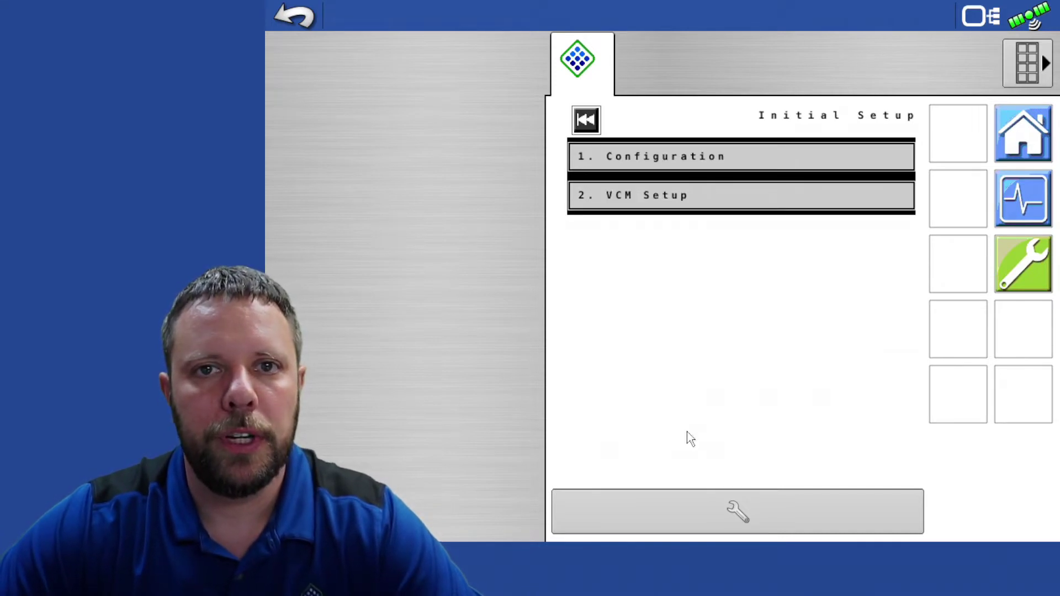
click(723, 167)
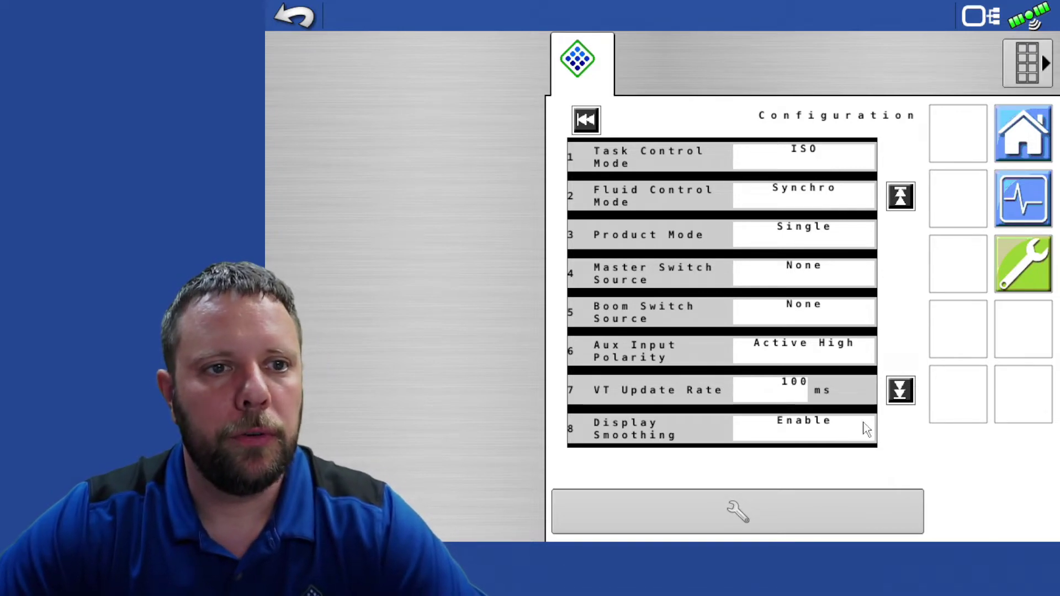
click(899, 391)
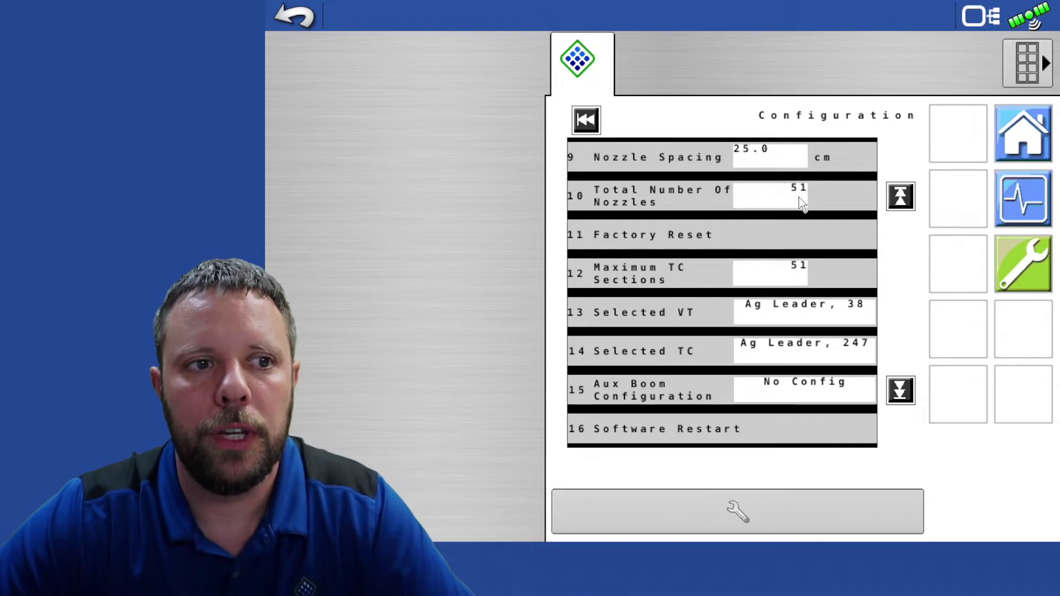
click(899, 388)
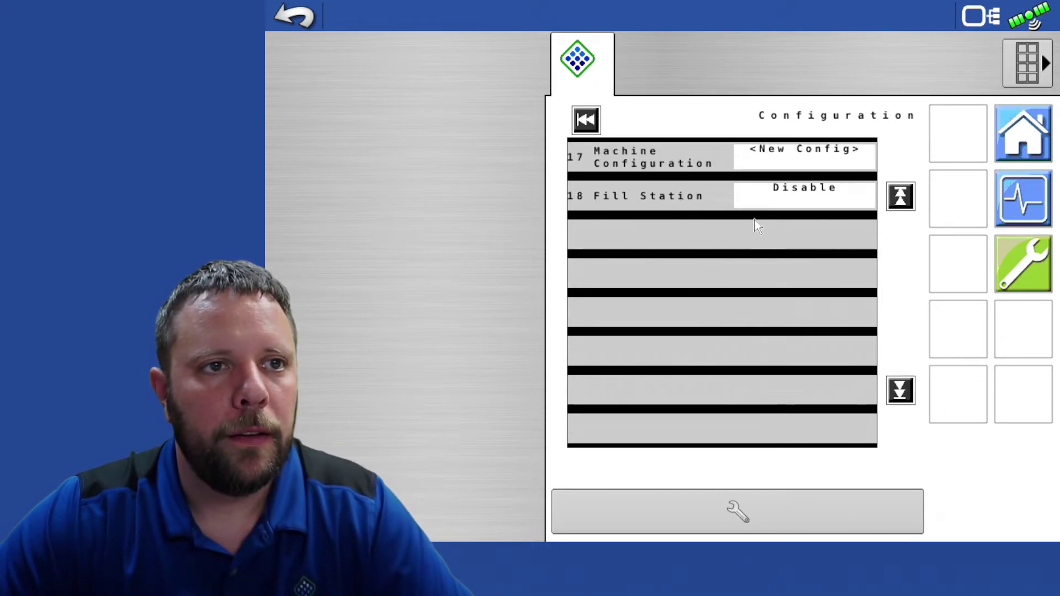
- Set Maximum TC Sections to 145 in the Configuration settings and return to Initial Setup
click(901, 198)
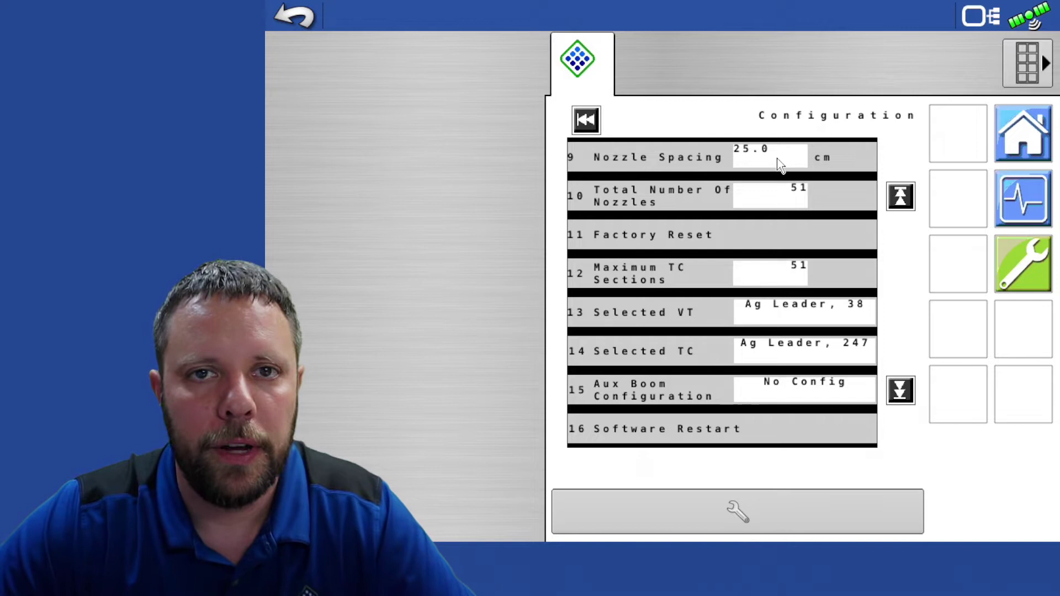
click(761, 281)
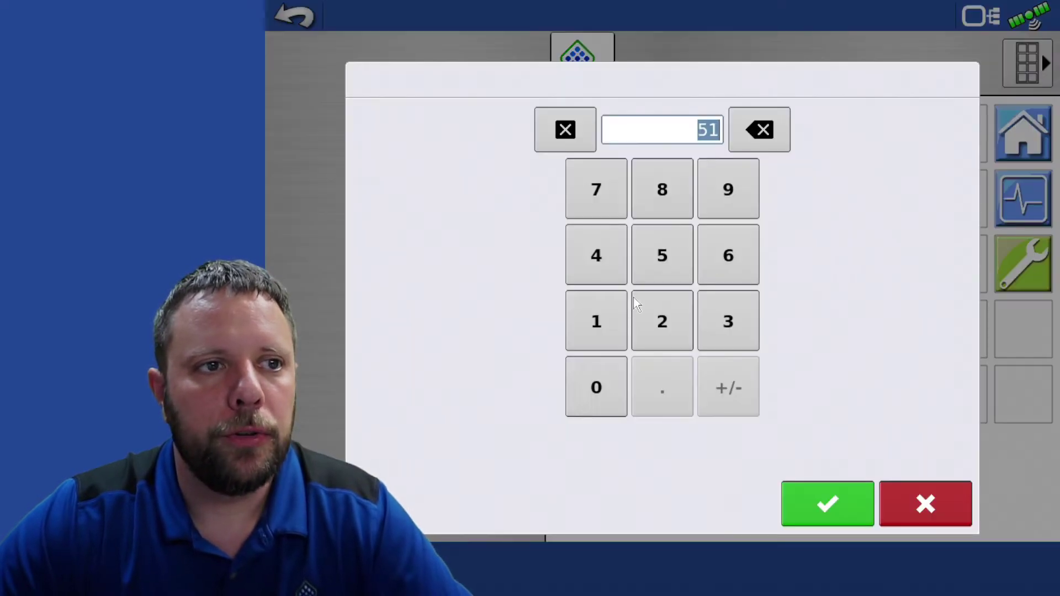
click(577, 338)
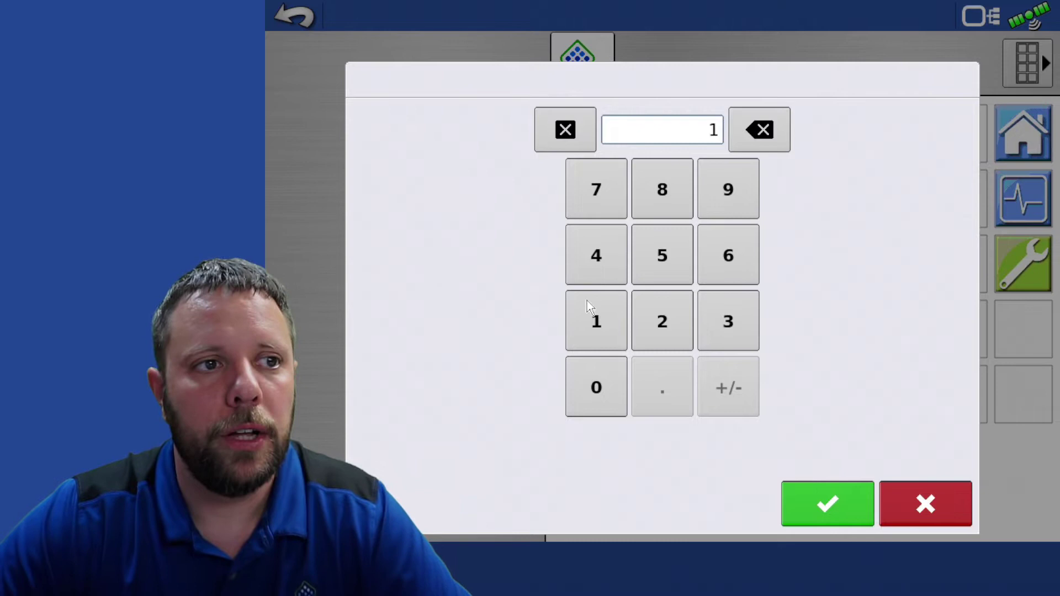
click(592, 263)
click(660, 283)
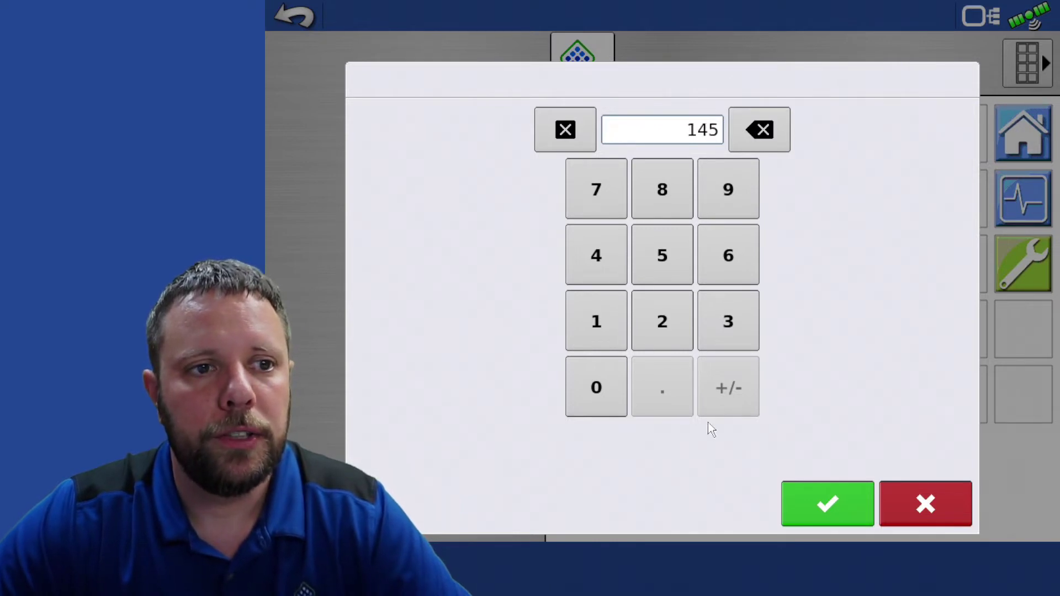
click(821, 519)
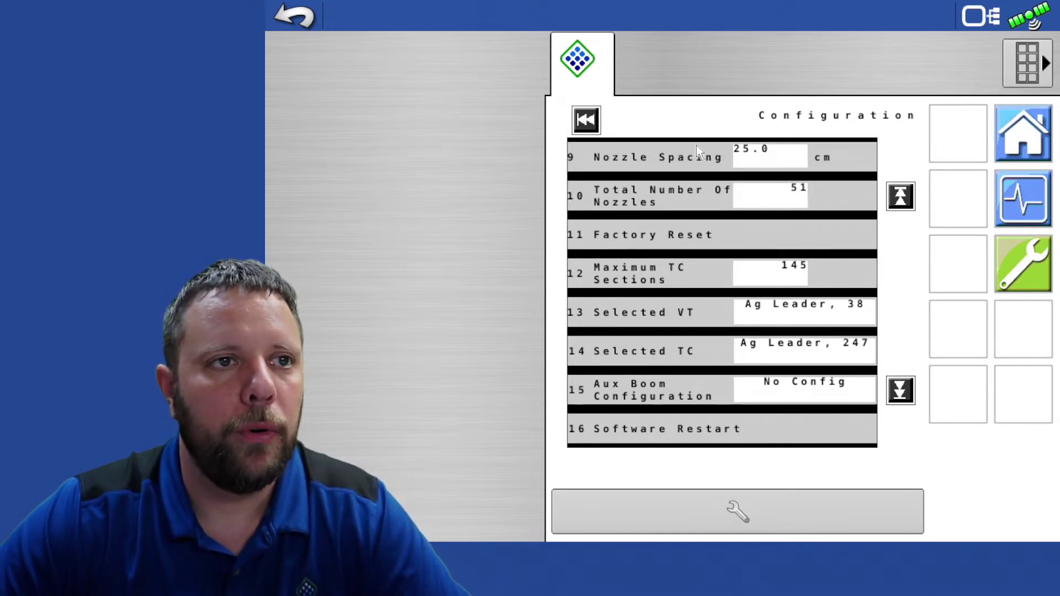
click(585, 121)
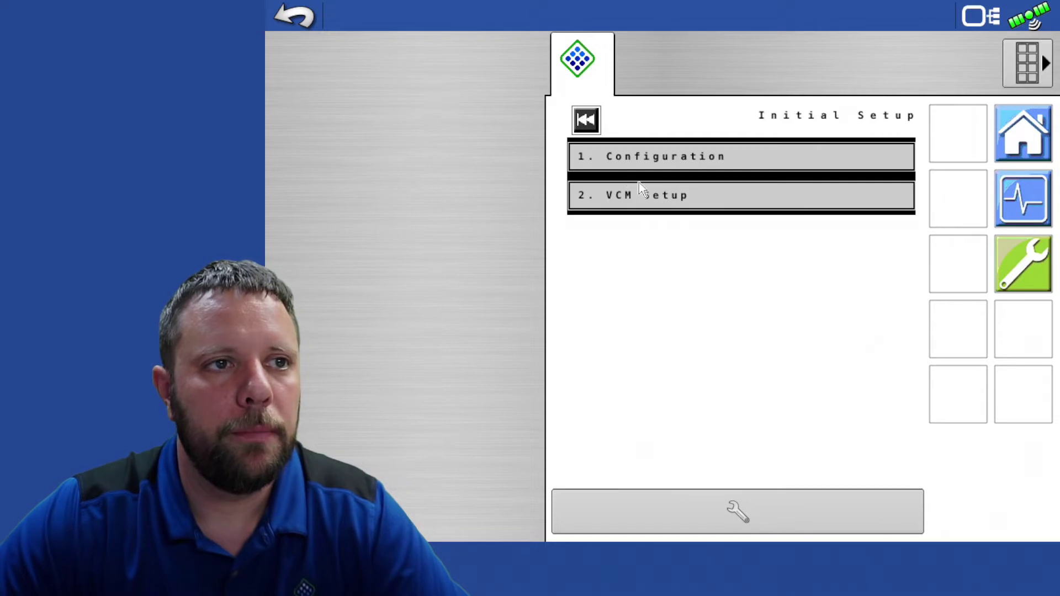
- Swap the ends of VCM 1A in the VCM geometry setup and swap them back to the original orientation
click(666, 199)
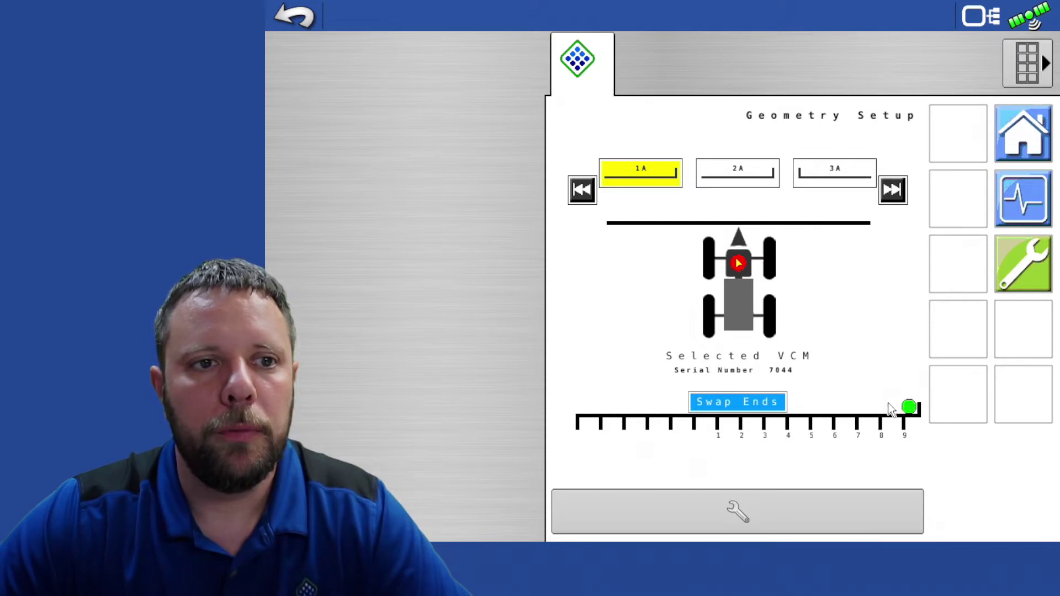
click(750, 399)
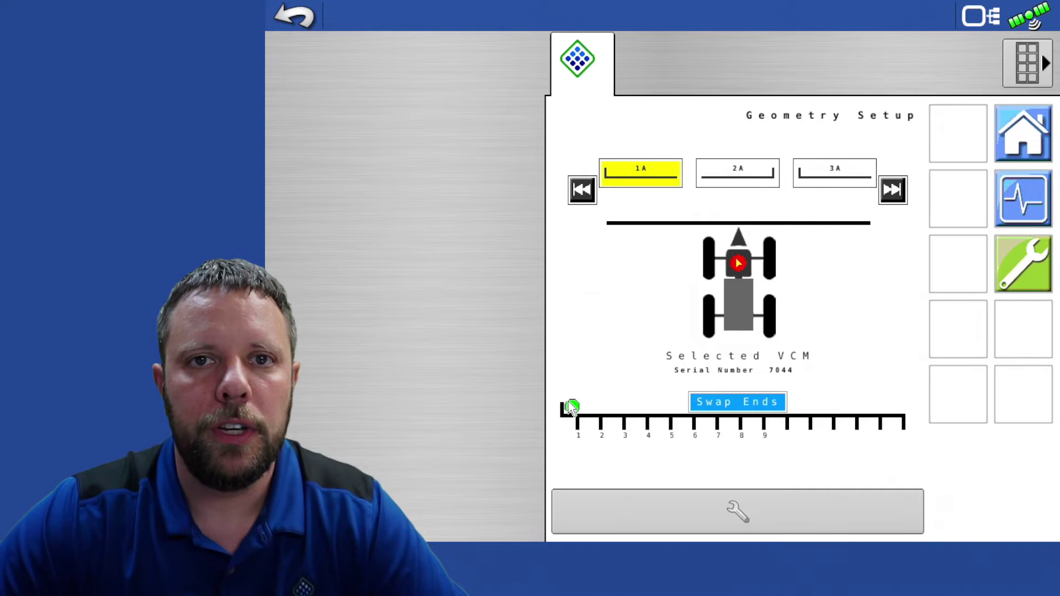
click(729, 403)
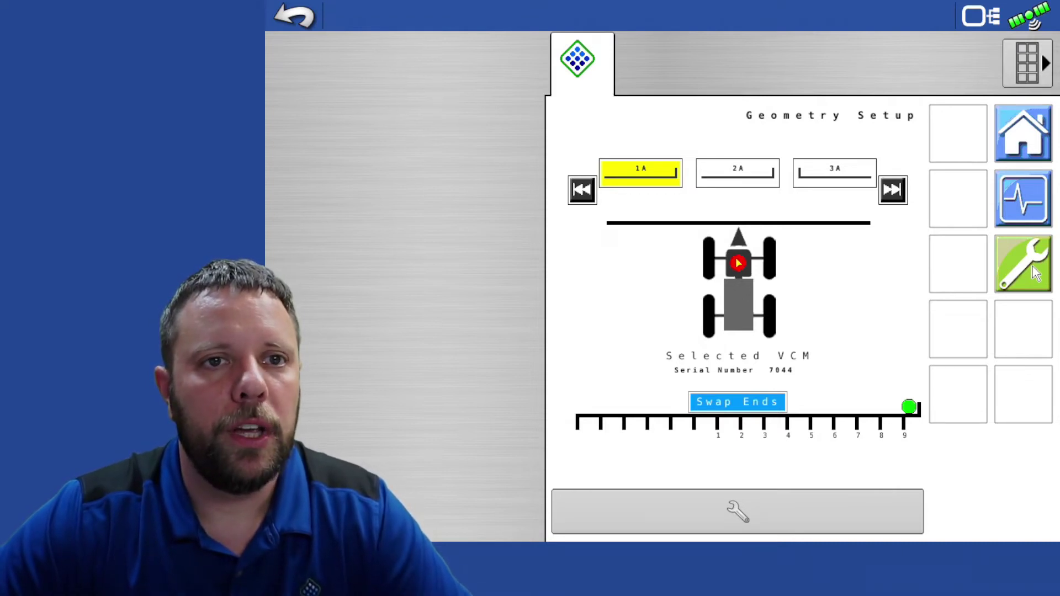
- Review the Nozzle Bounds settings for the boom, including PWM limits, pulse frequency and valve type
click(1033, 266)
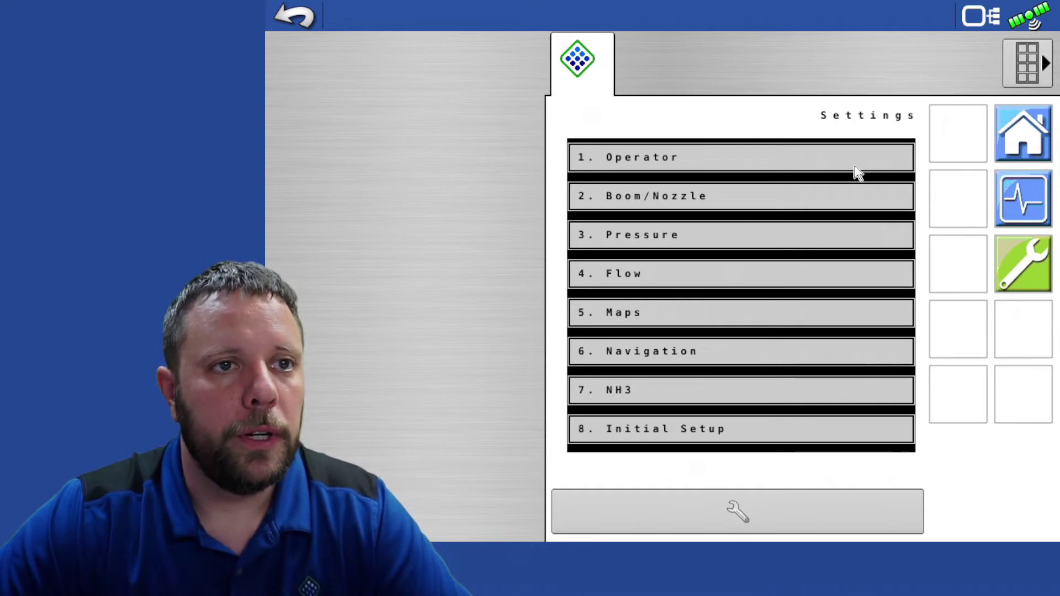
click(840, 199)
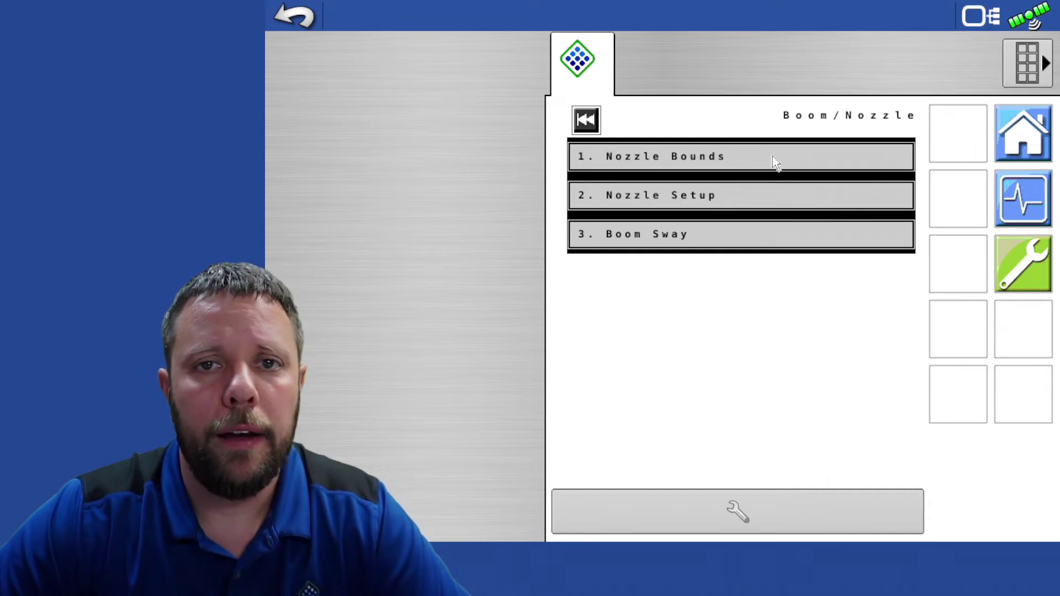
click(773, 157)
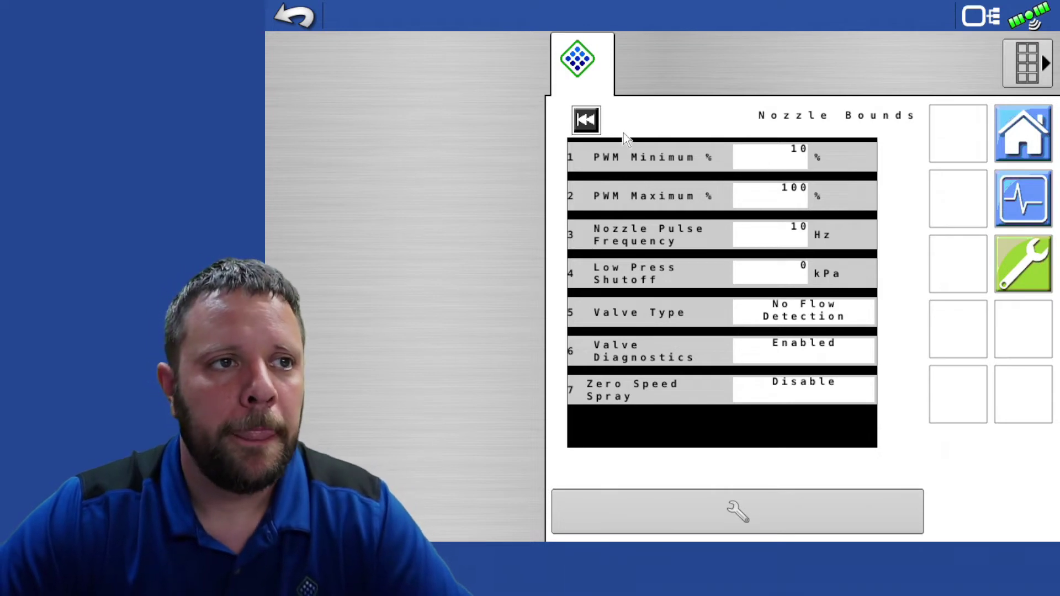
click(588, 121)
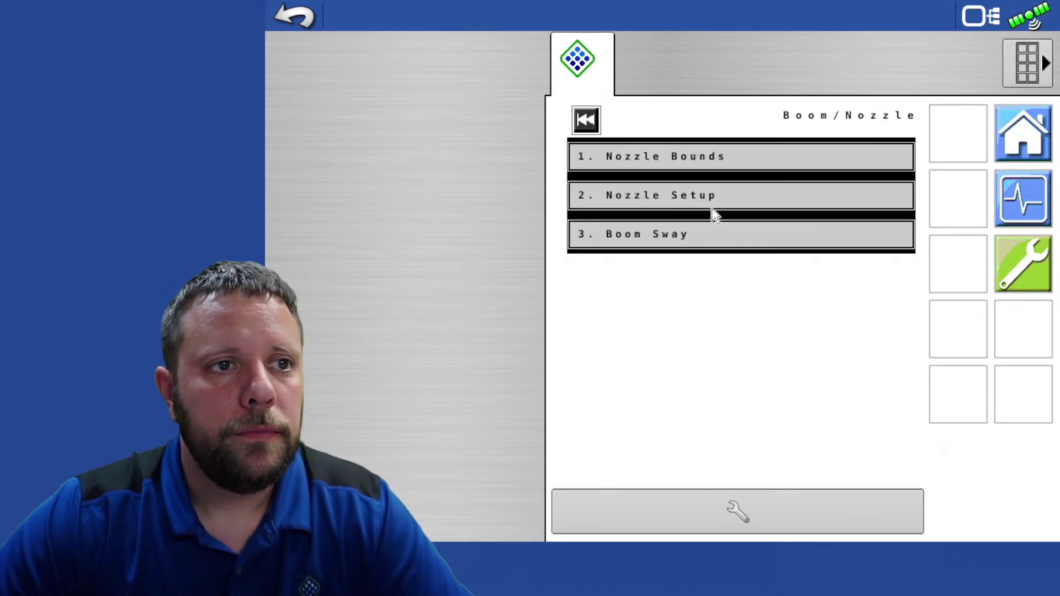
- Rename the Boom1 nozzle profile to T1 in Nozzle Setup
click(712, 195)
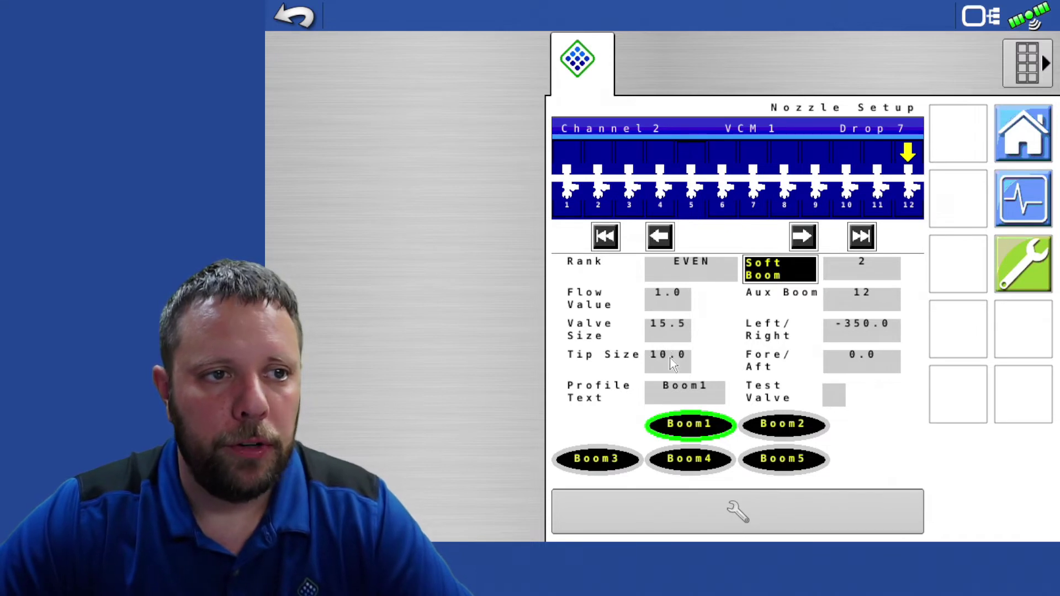
click(687, 393)
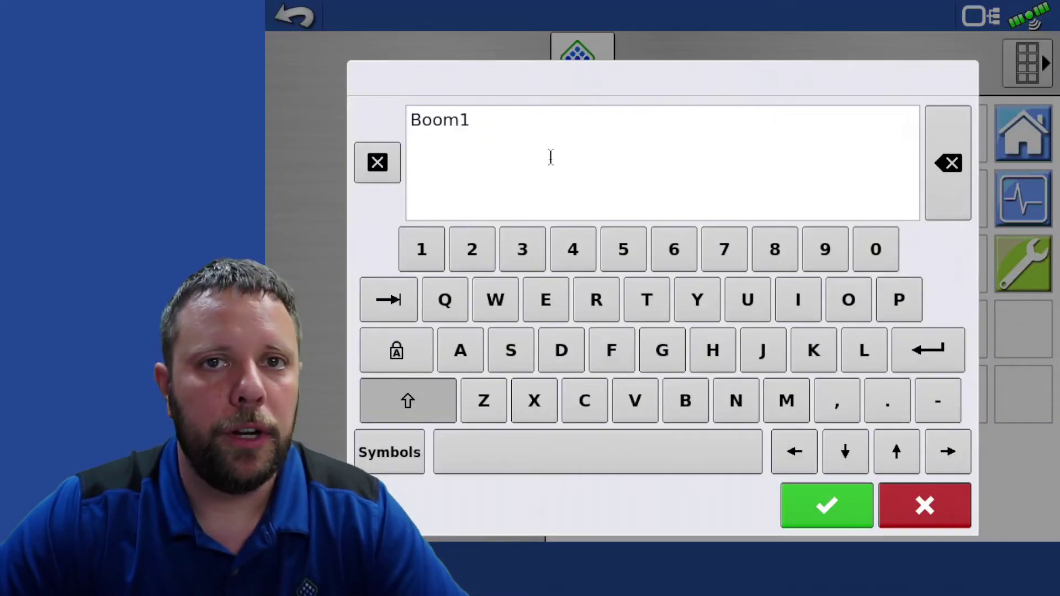
click(950, 188)
click(950, 188)
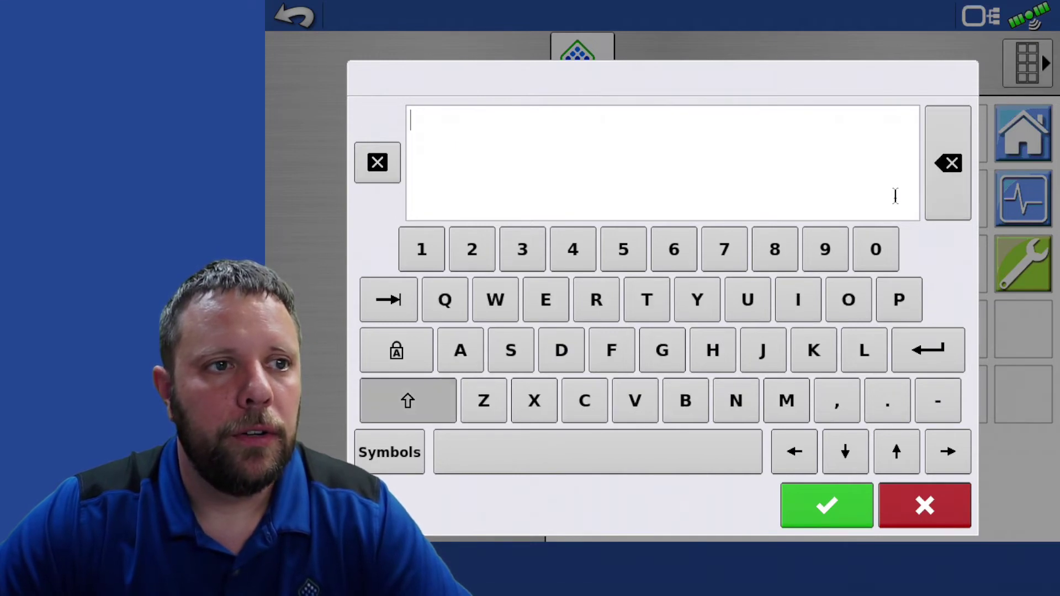
click(647, 312)
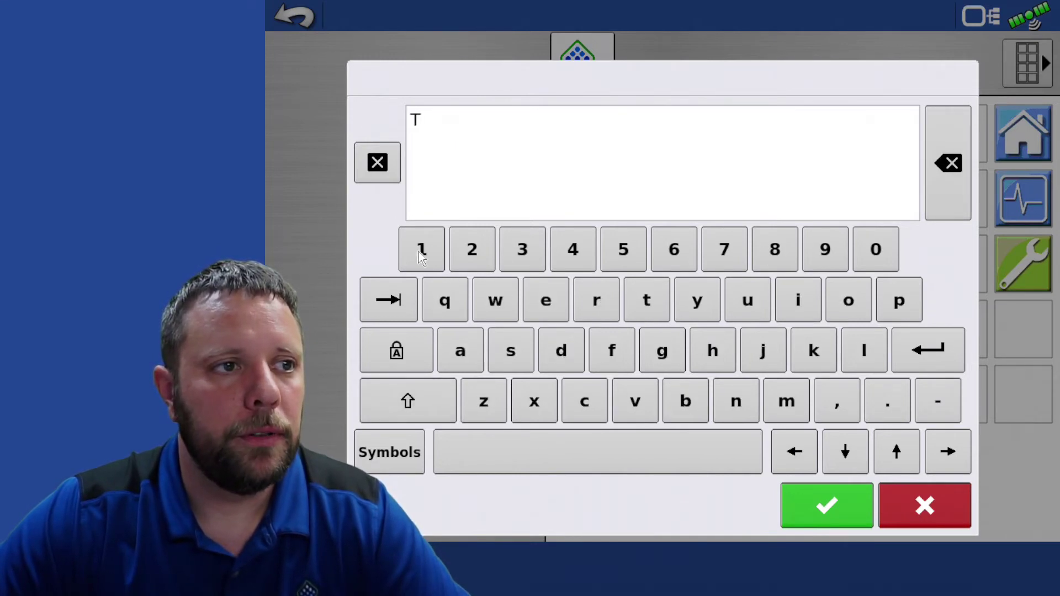
click(435, 264)
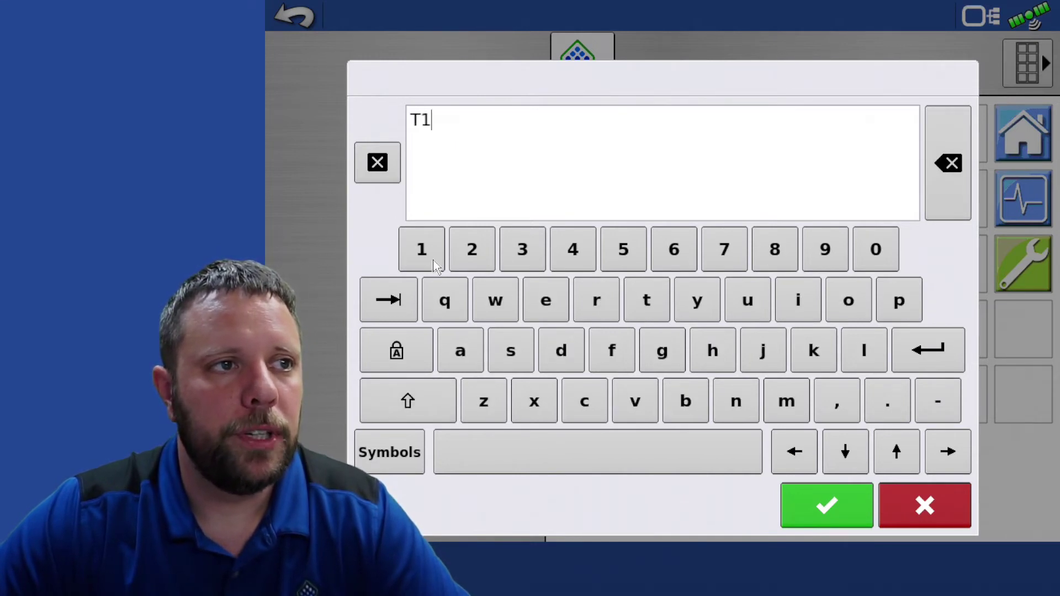
click(813, 509)
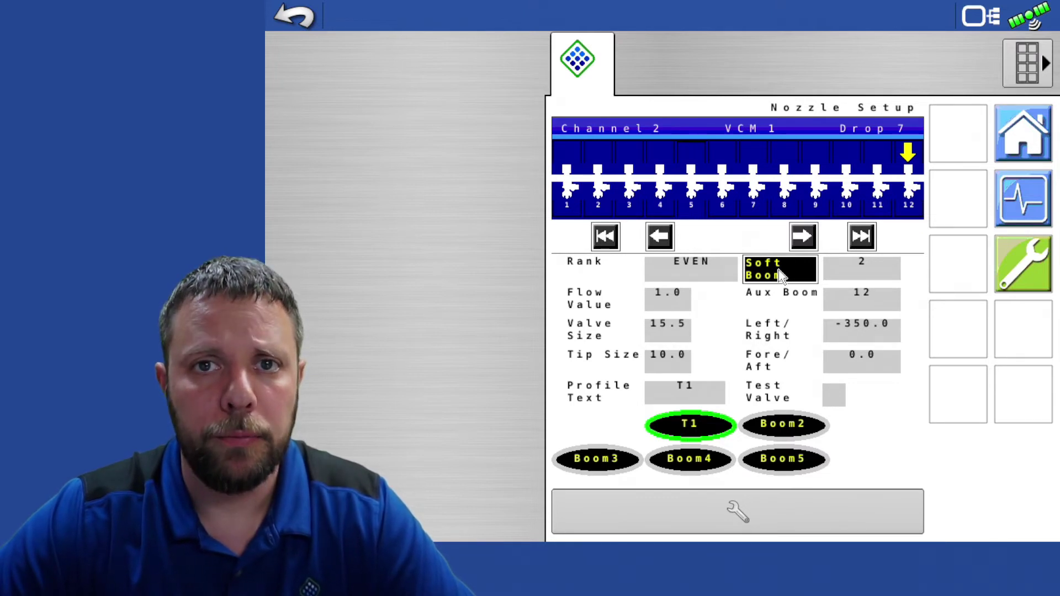
- Try an end nozzle of 20 for soft boom 1 in Soft Boom Setup and discard the change
click(781, 274)
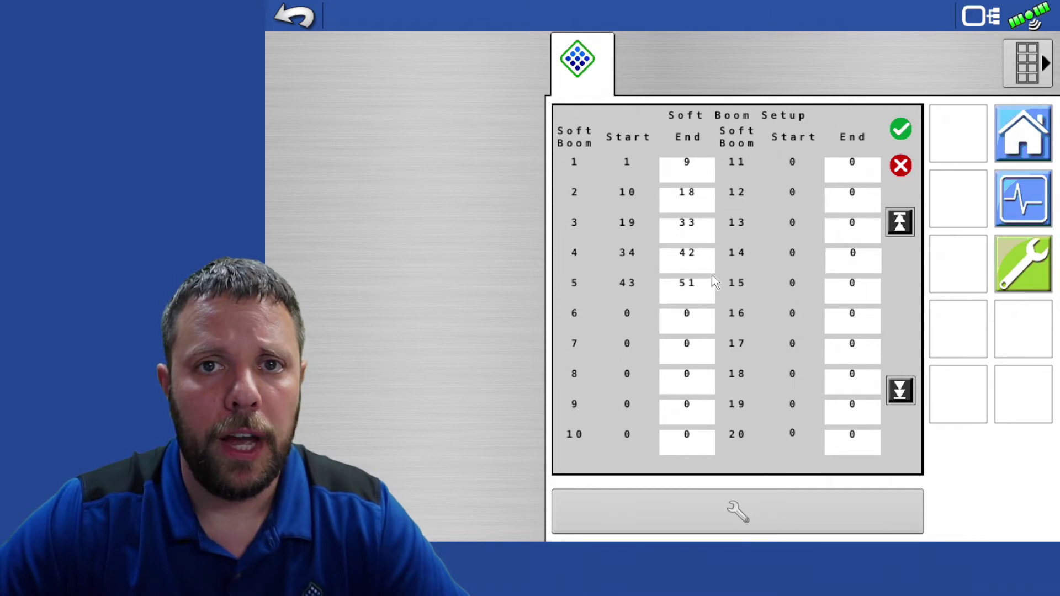
click(704, 165)
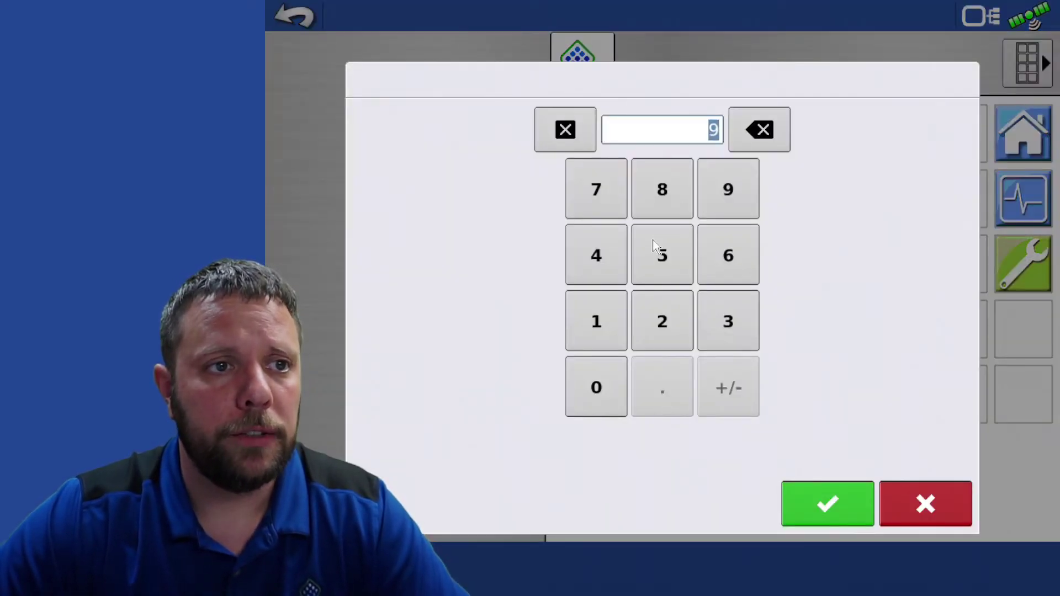
click(656, 334)
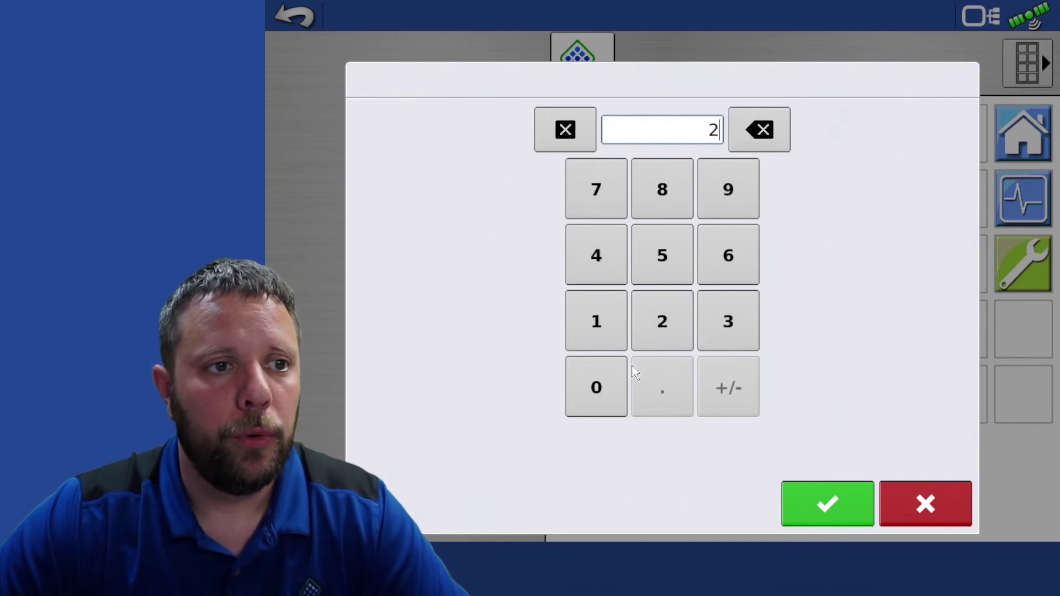
click(611, 393)
click(817, 520)
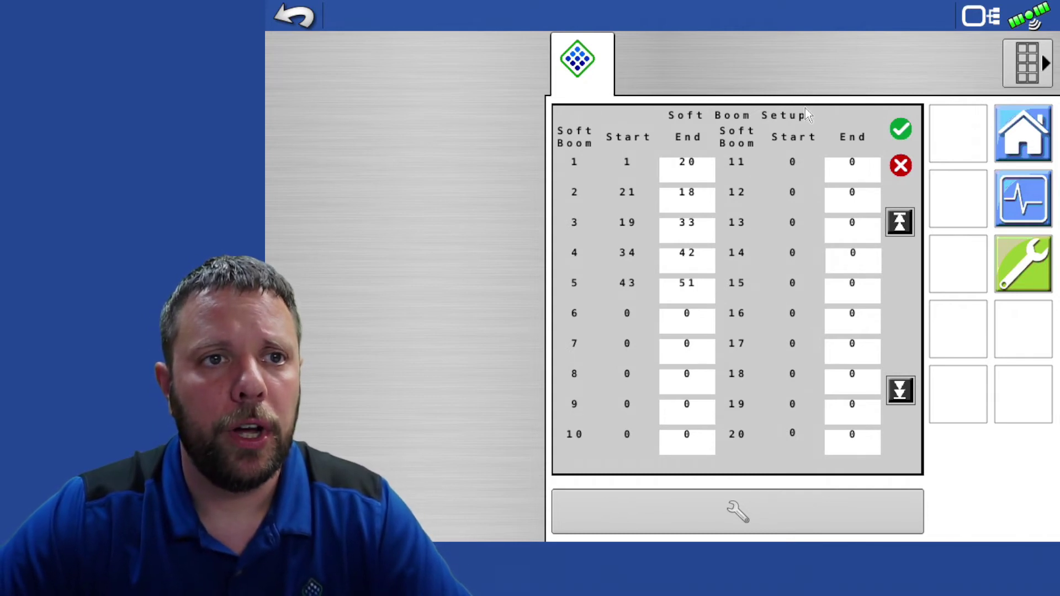
click(901, 165)
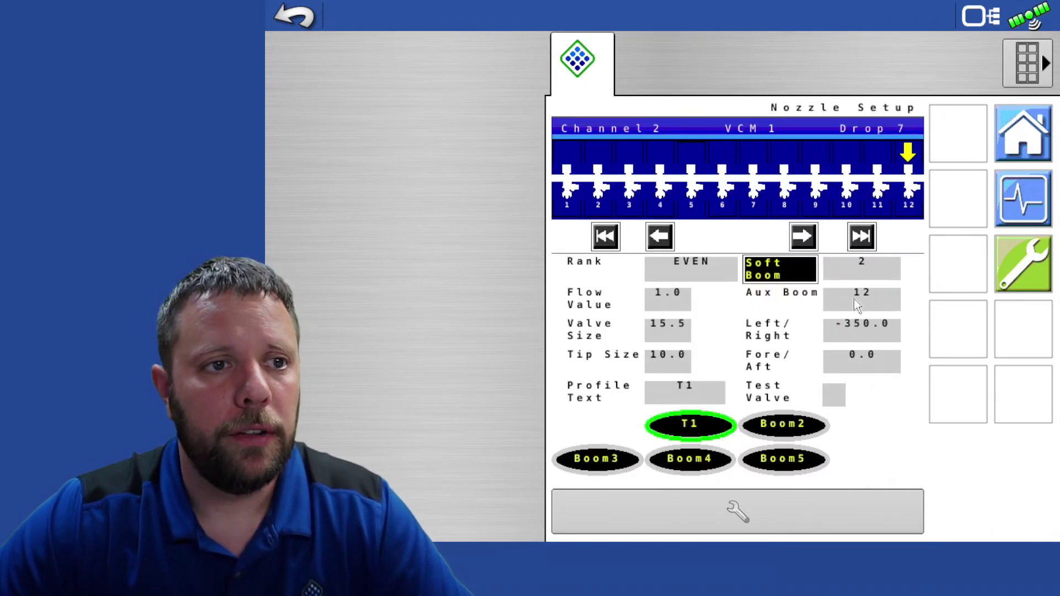
- Review the Pressure settings, covering all Pump Setup parameters and the Sensor Setup voltage and pressure ranges
click(1019, 269)
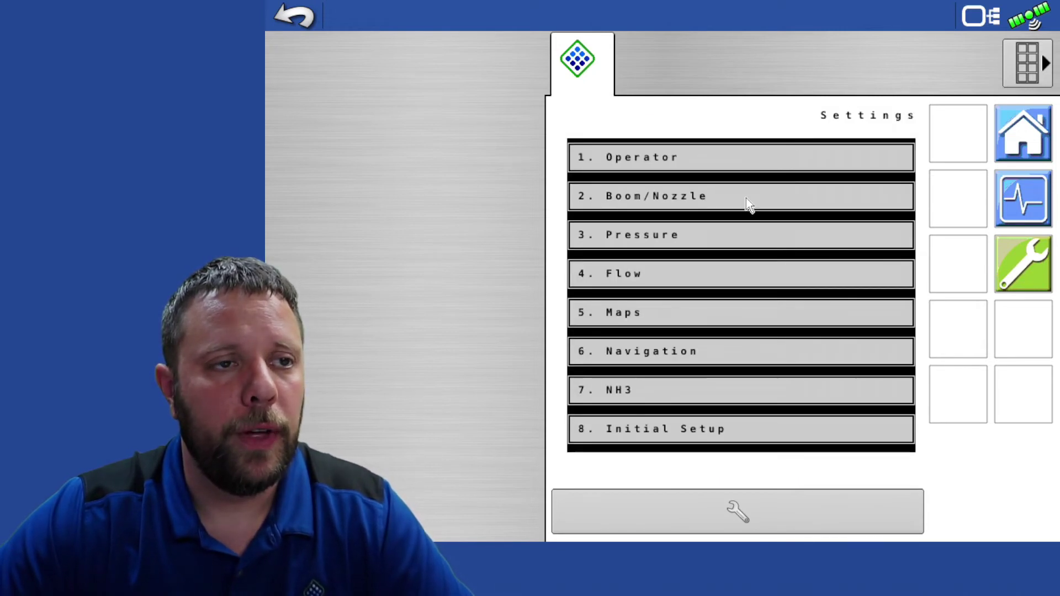
click(739, 234)
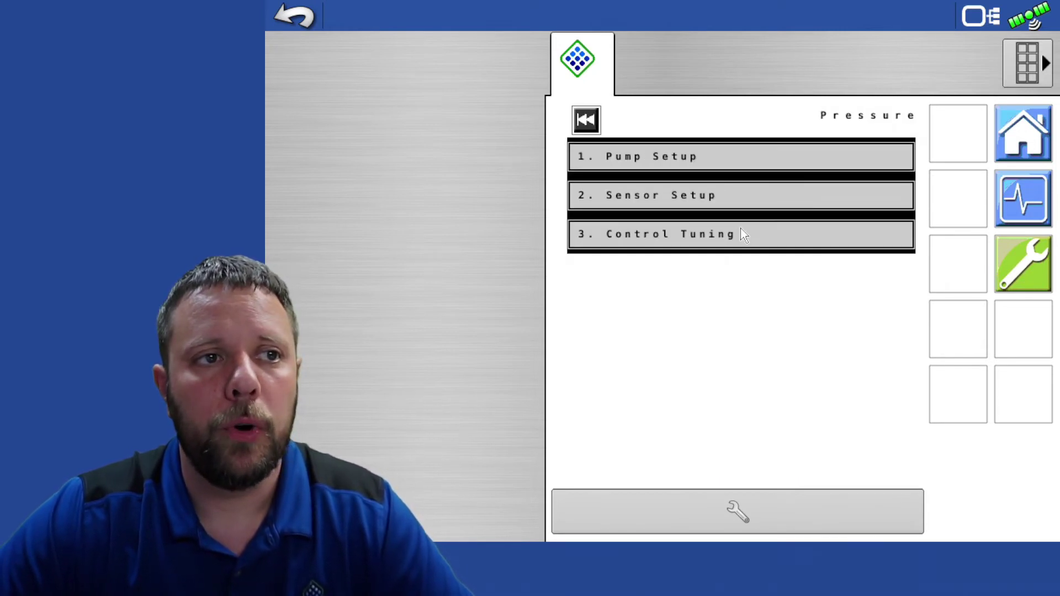
click(737, 150)
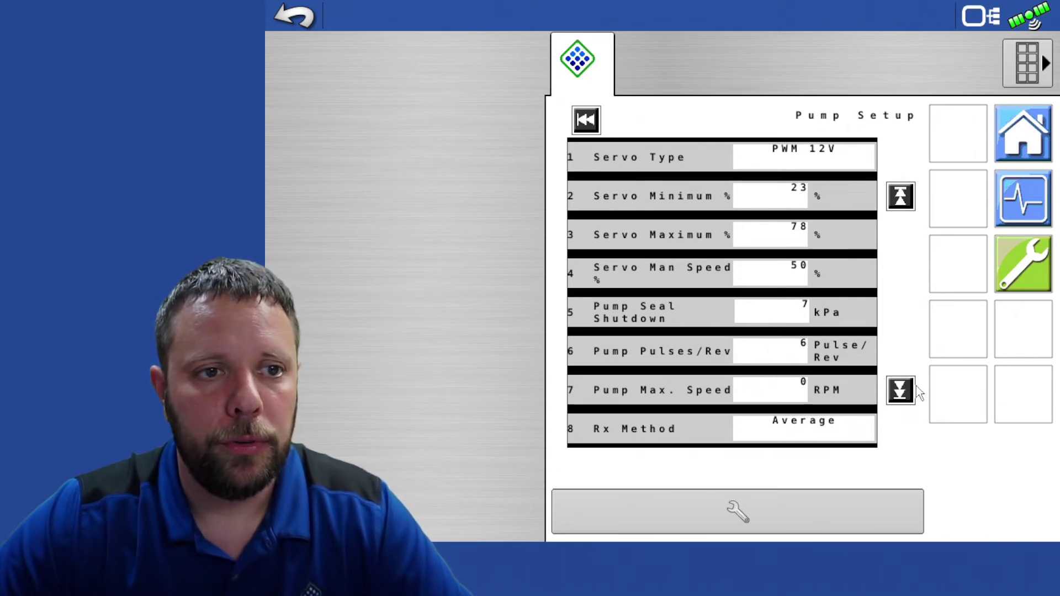
click(899, 390)
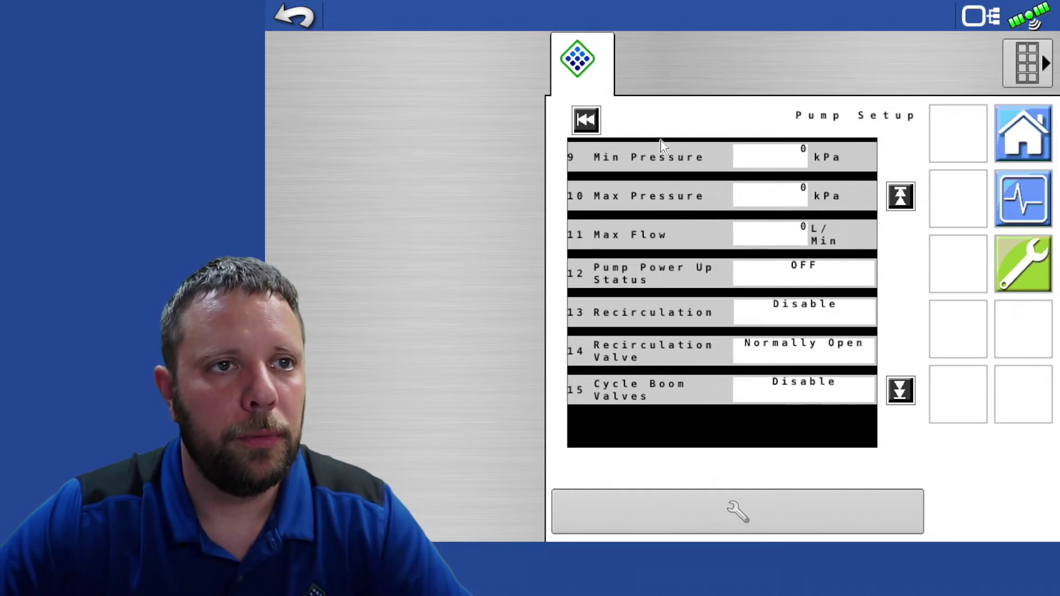
click(590, 121)
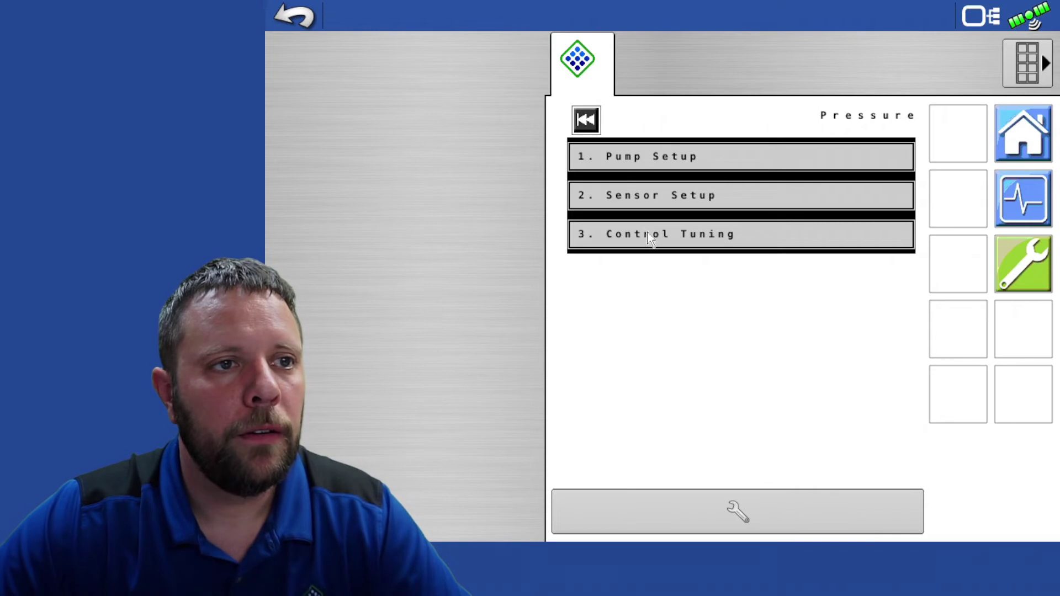
click(656, 204)
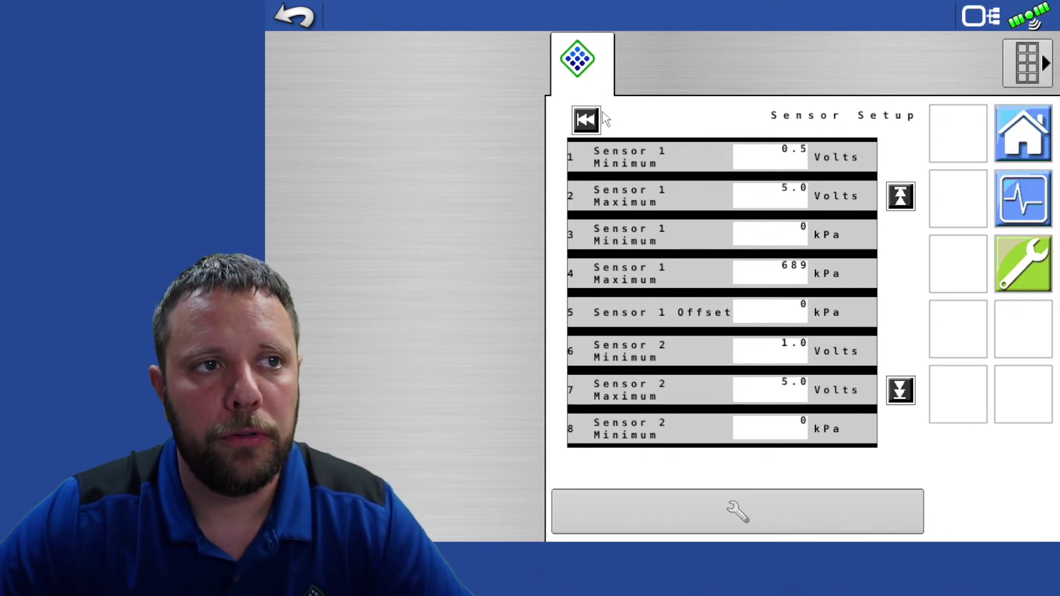
click(587, 122)
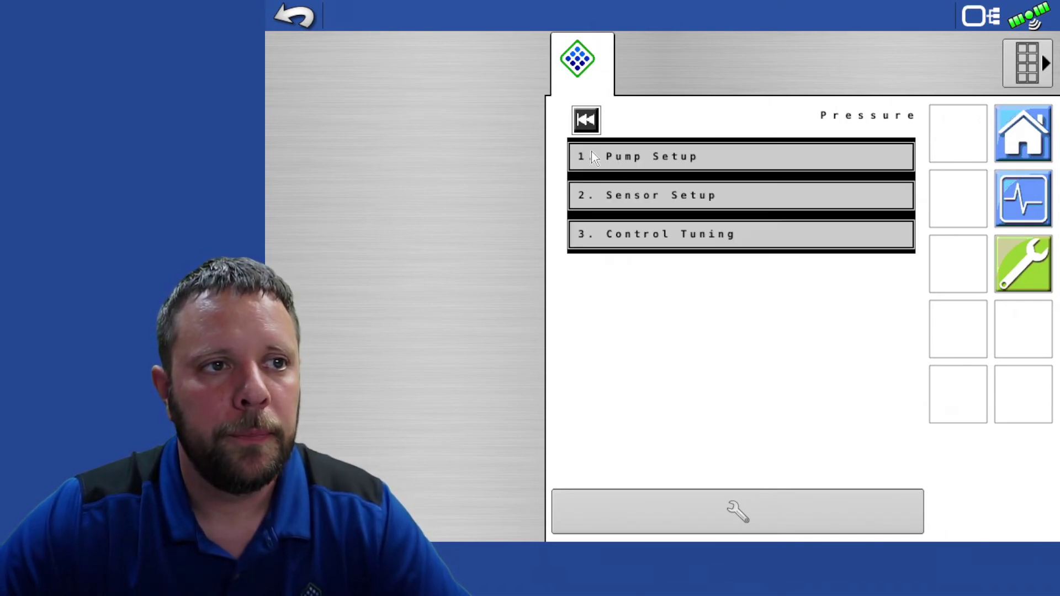
- Review the Pressure Control Tuning settings, covering the gains, deadband, run/hold delay and rate sync, and return to the main Settings list
click(648, 234)
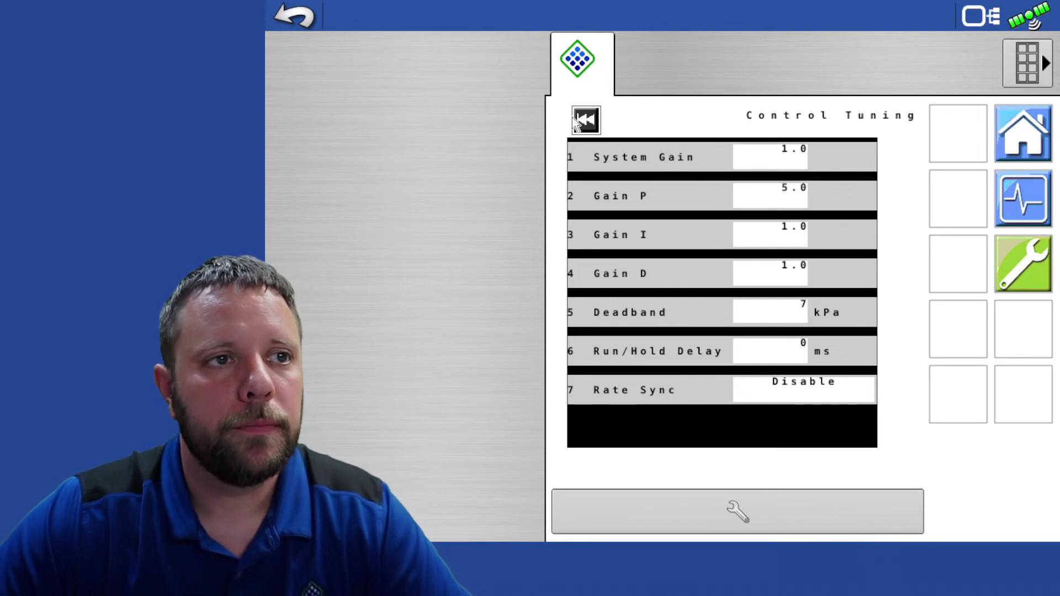
click(587, 121)
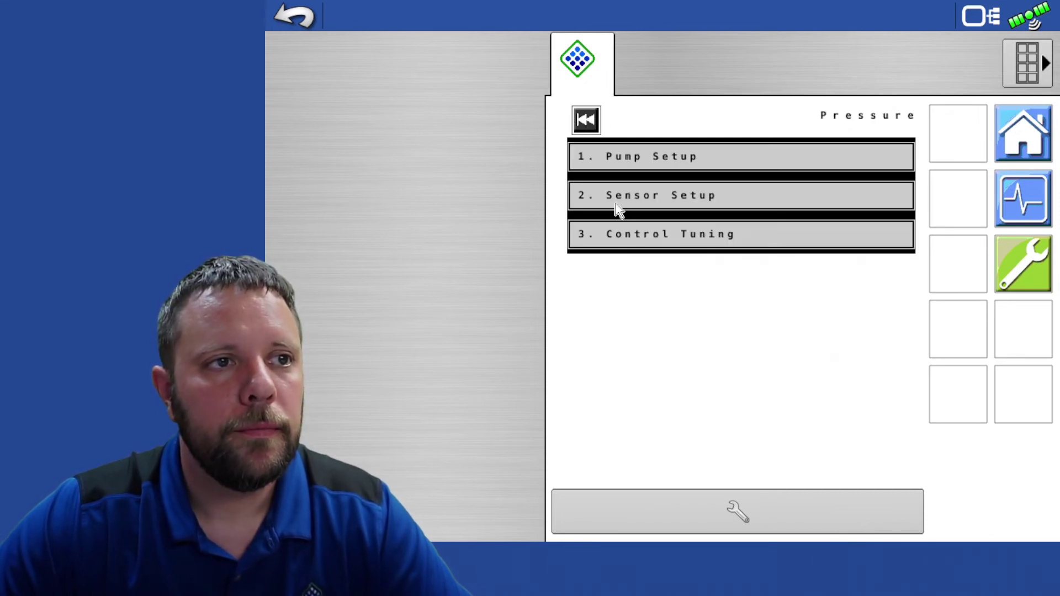
click(587, 122)
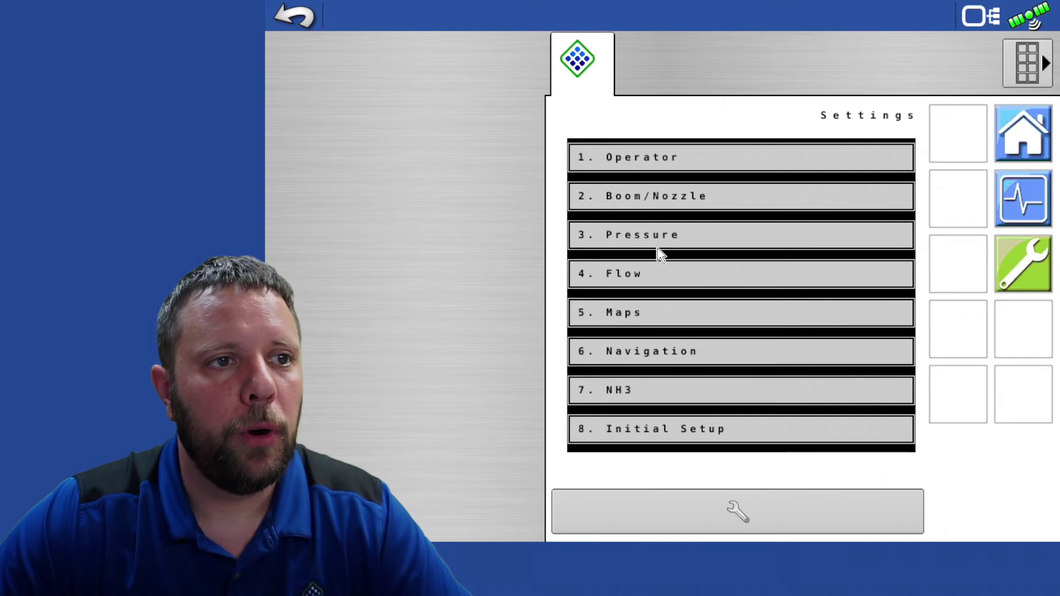
- Review the Flow settings, covering all Flowmeter Setup parameters and the flow Control Tuning gains, deadband and nozzle PWM cycle time
click(653, 276)
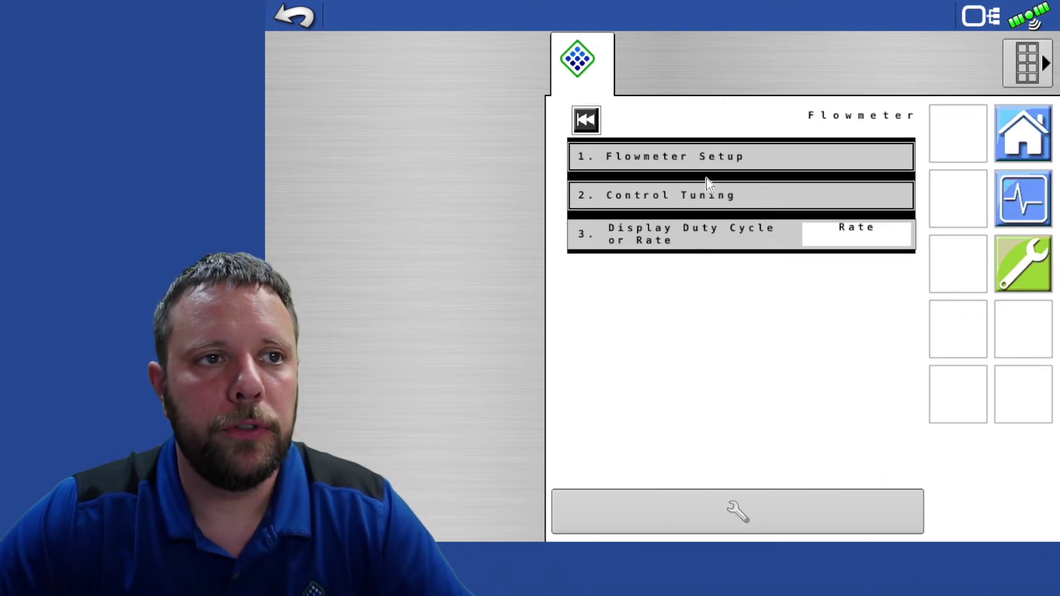
click(703, 155)
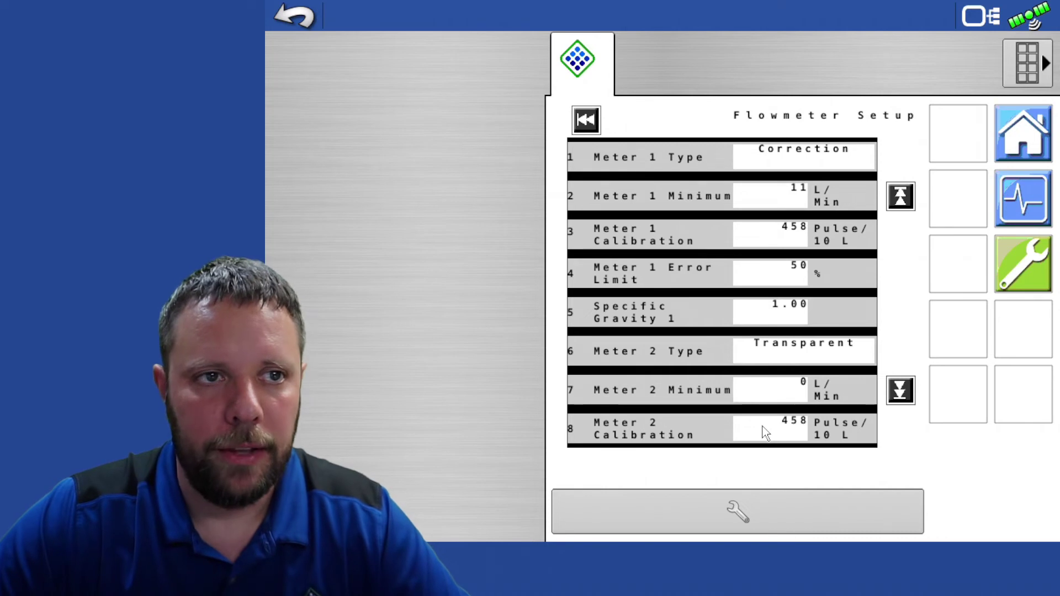
click(900, 391)
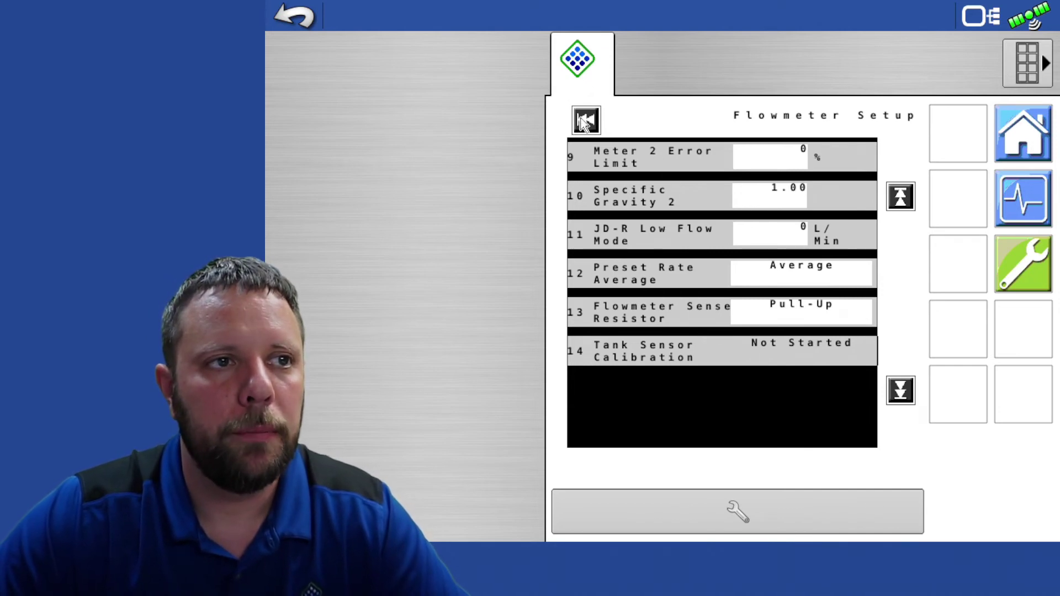
click(584, 124)
click(643, 198)
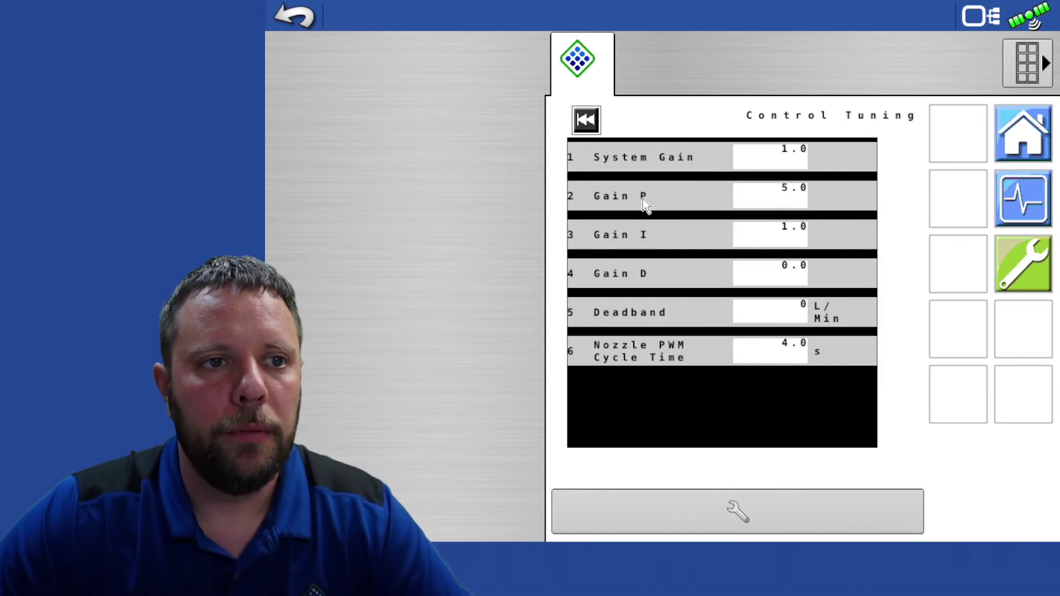
click(585, 126)
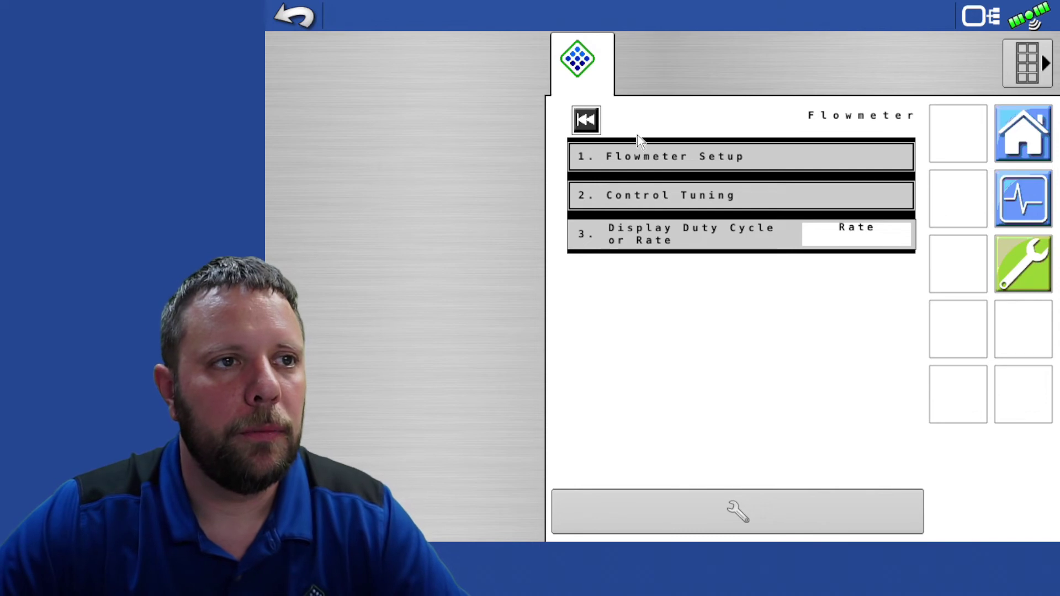
click(590, 120)
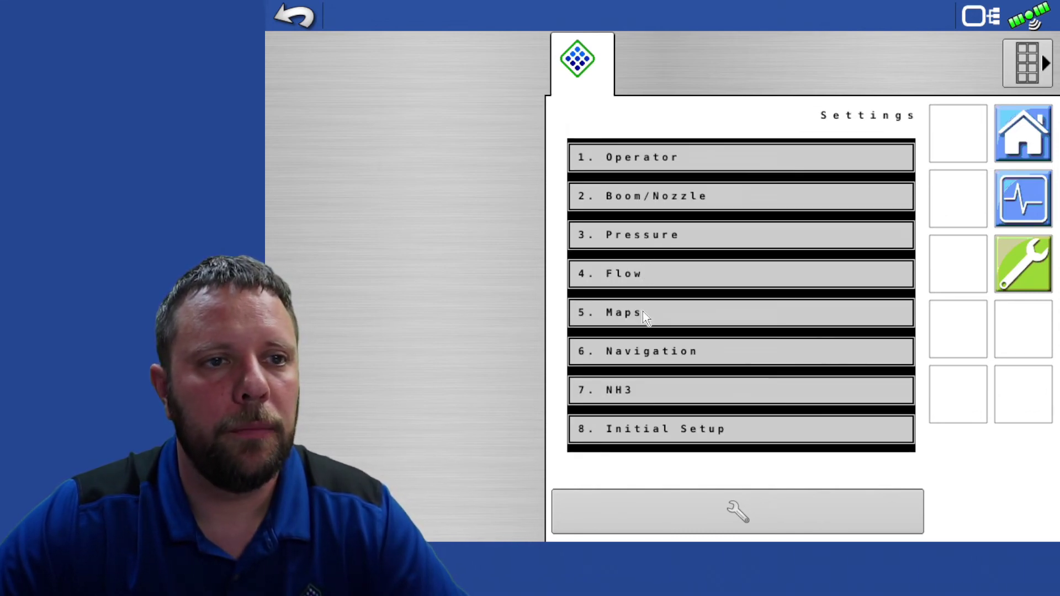
- Review the Navigation settings for the vehicle steering and boom type, the implement axle and hitch offsets, and the ISO look-ahead times
click(643, 353)
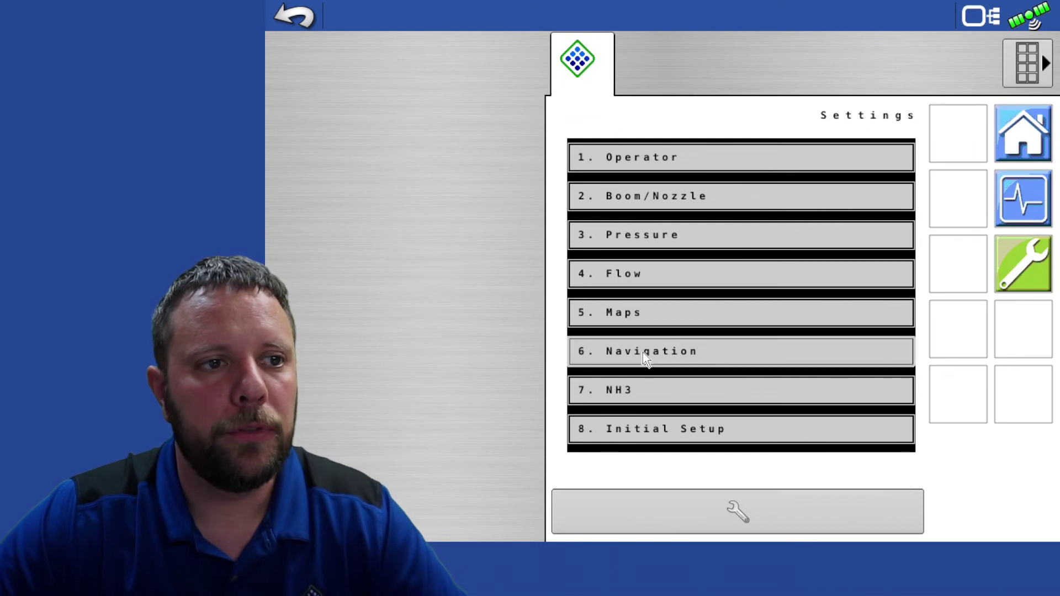
click(671, 165)
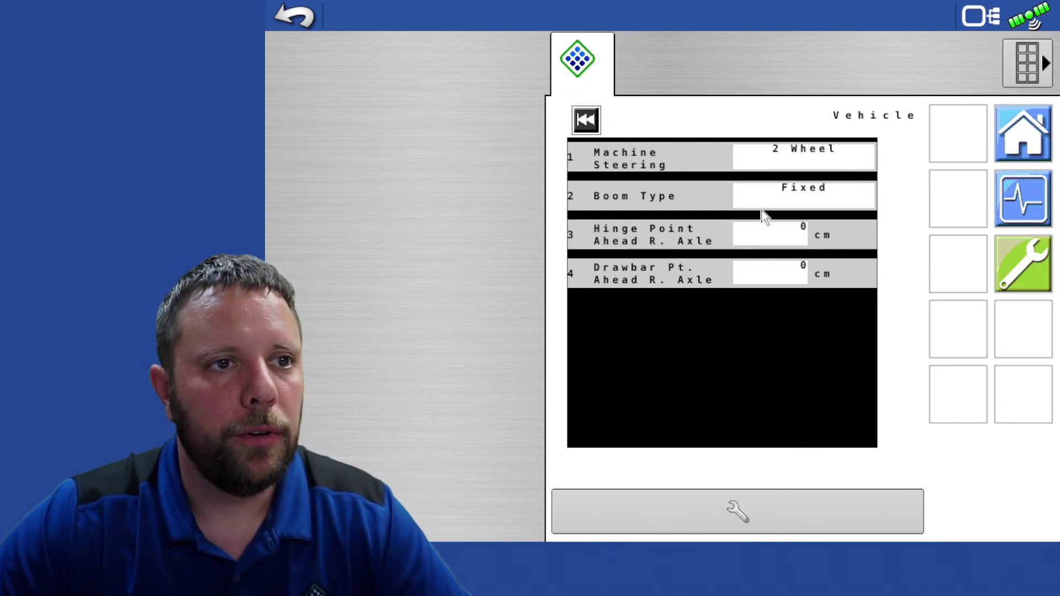
click(580, 130)
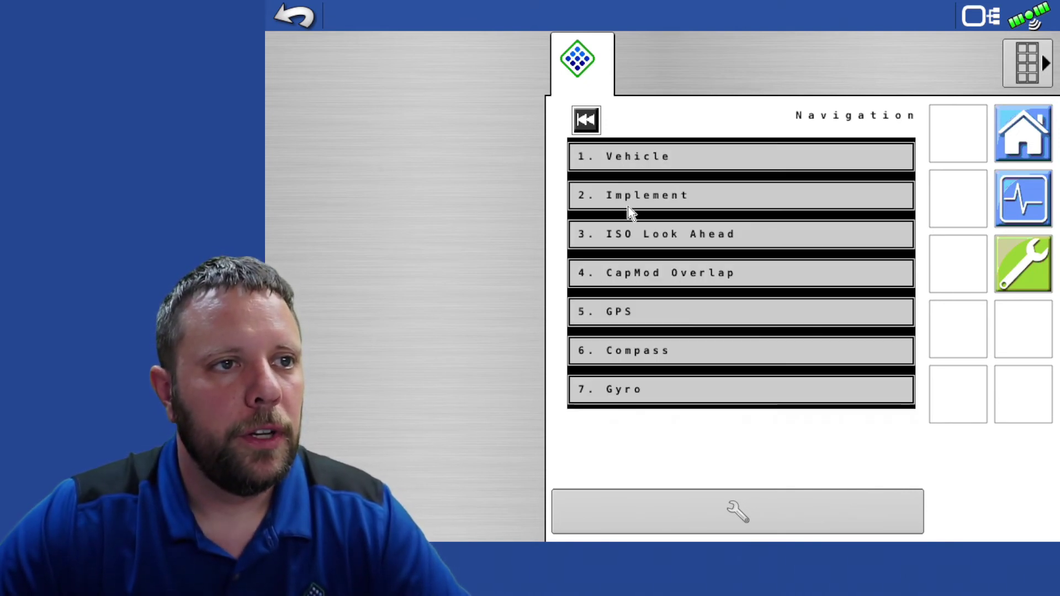
click(631, 193)
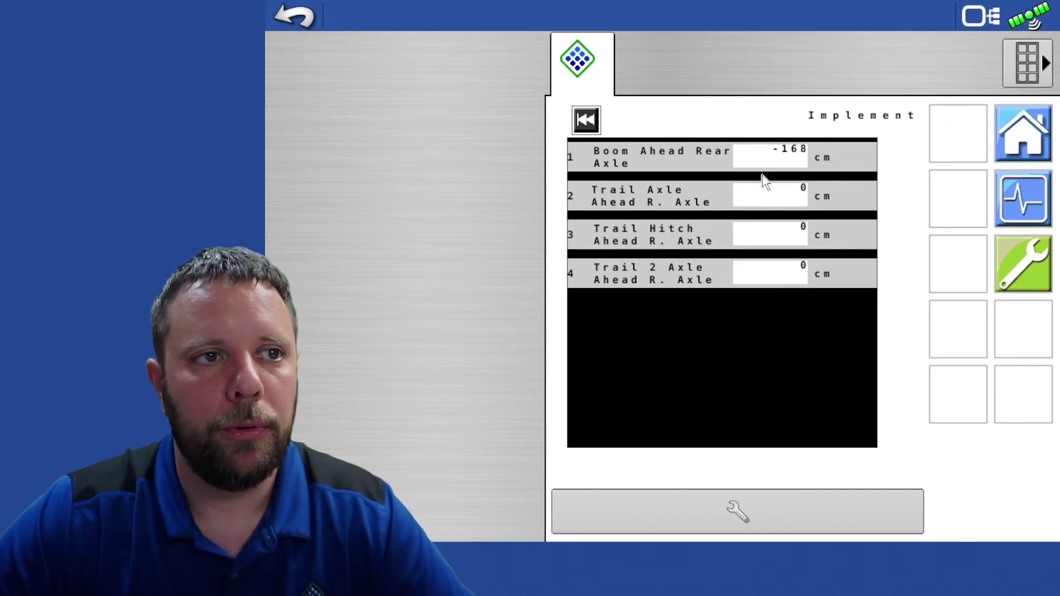
click(590, 127)
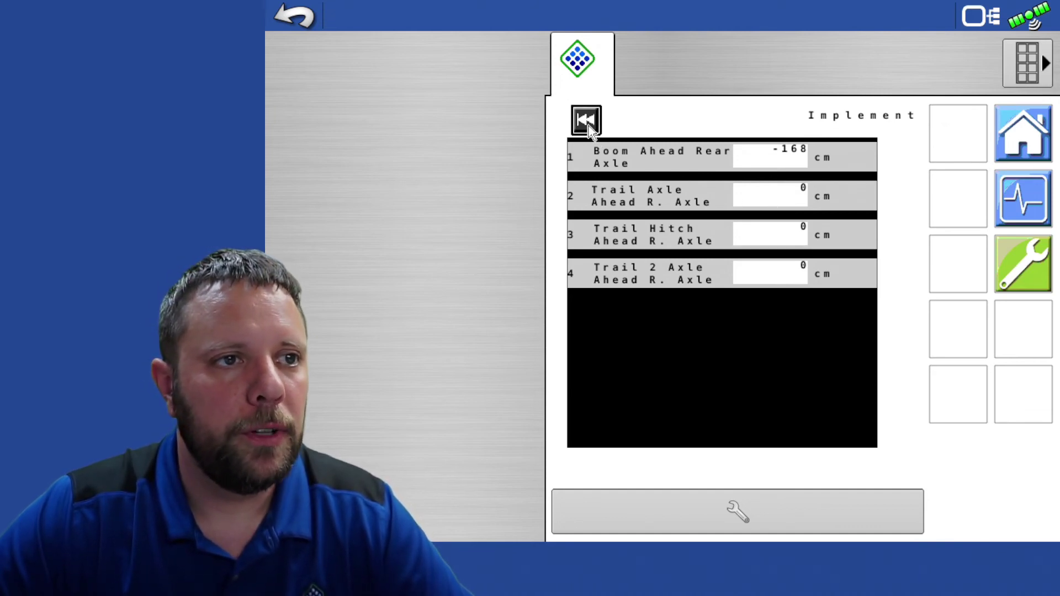
click(649, 243)
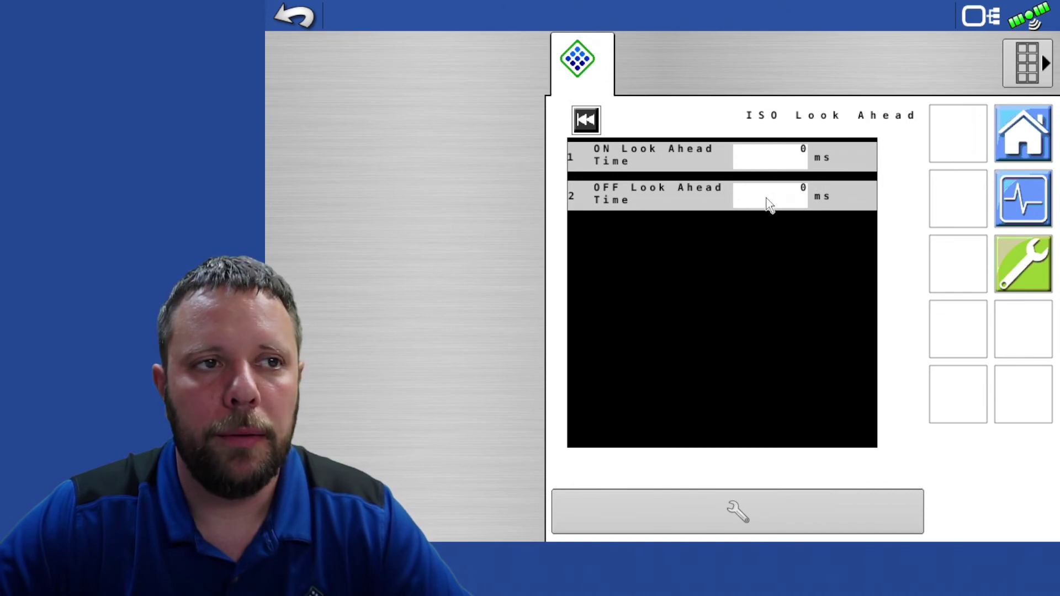
click(580, 123)
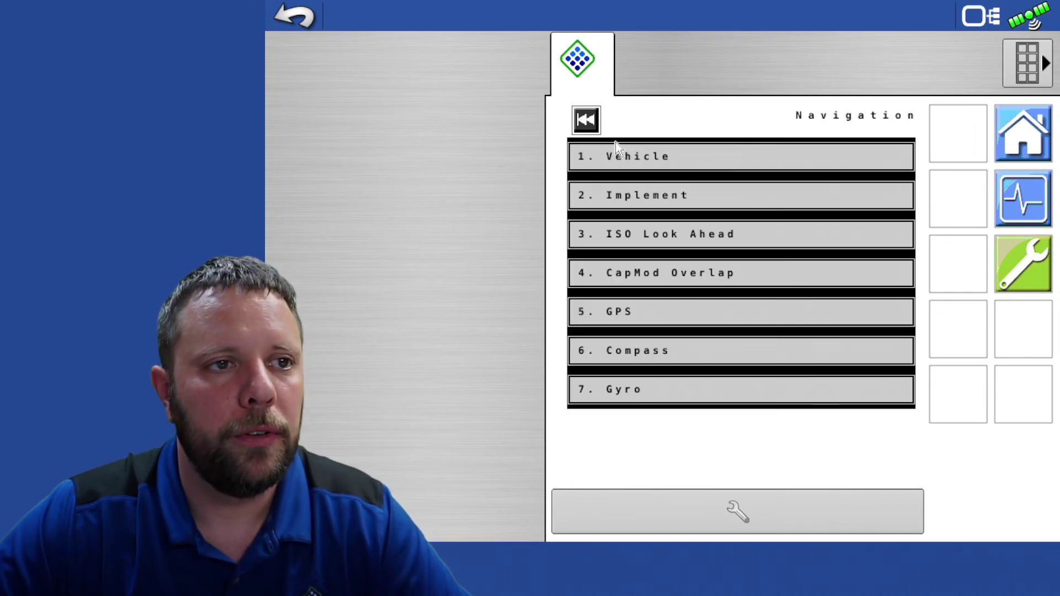
- Review the Navigation settings for the GPS position and source, the compass and the gyro, and return to the main Settings list
click(669, 314)
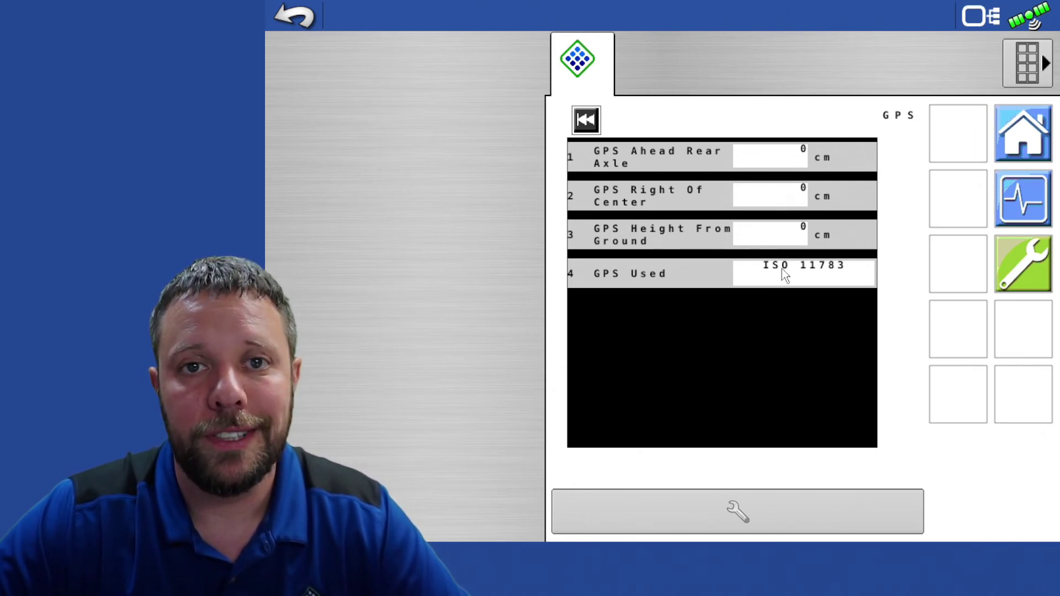
click(585, 123)
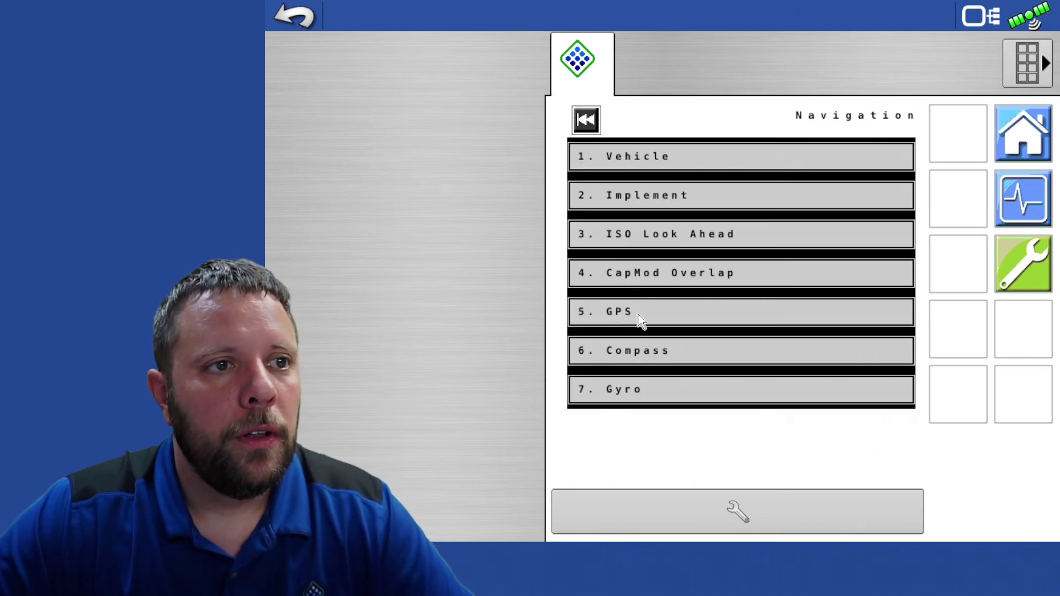
click(653, 355)
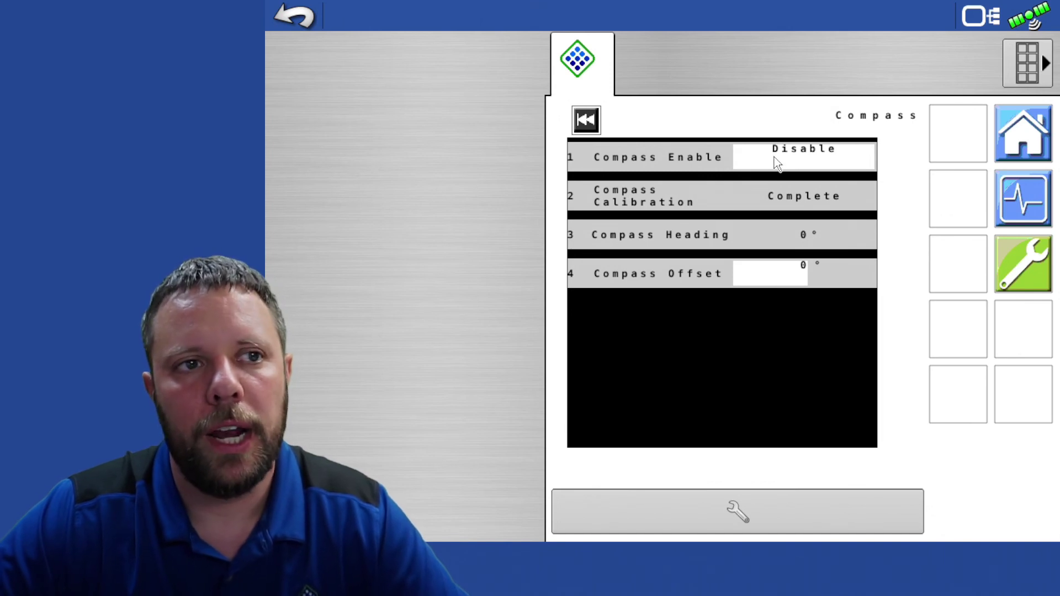
click(589, 120)
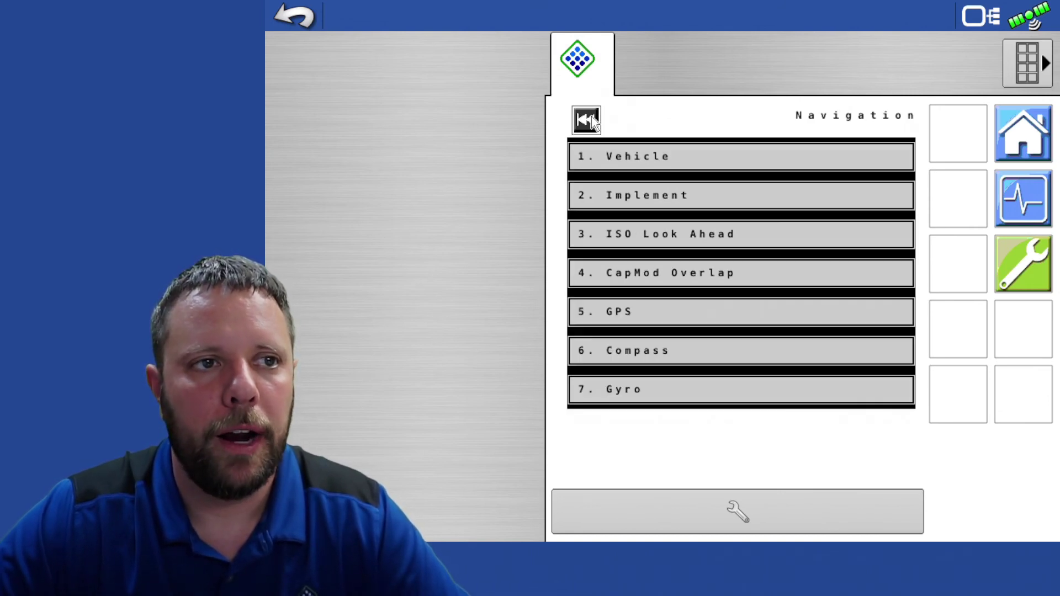
click(666, 390)
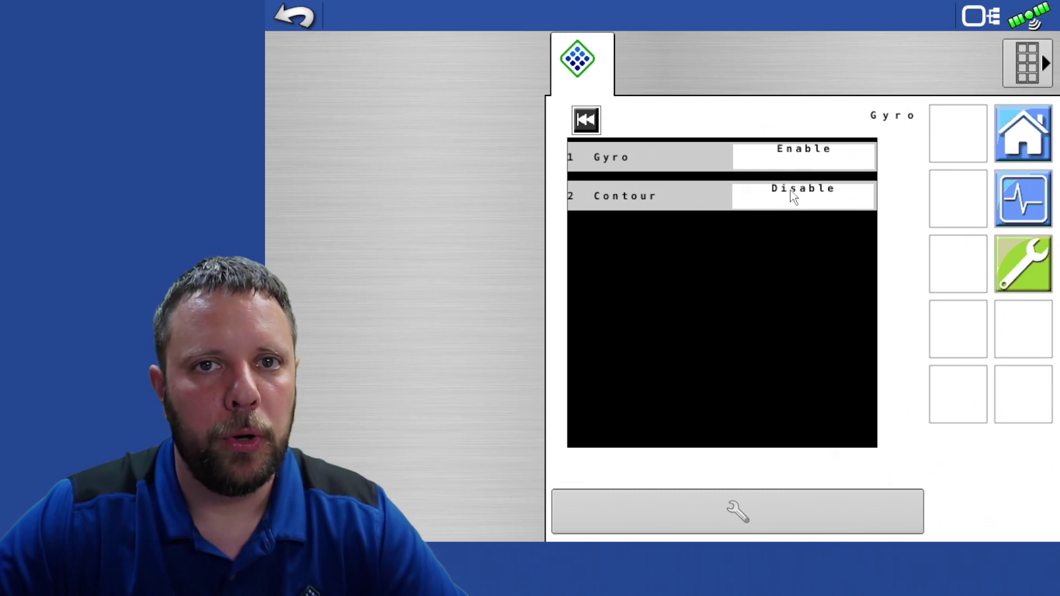
click(585, 121)
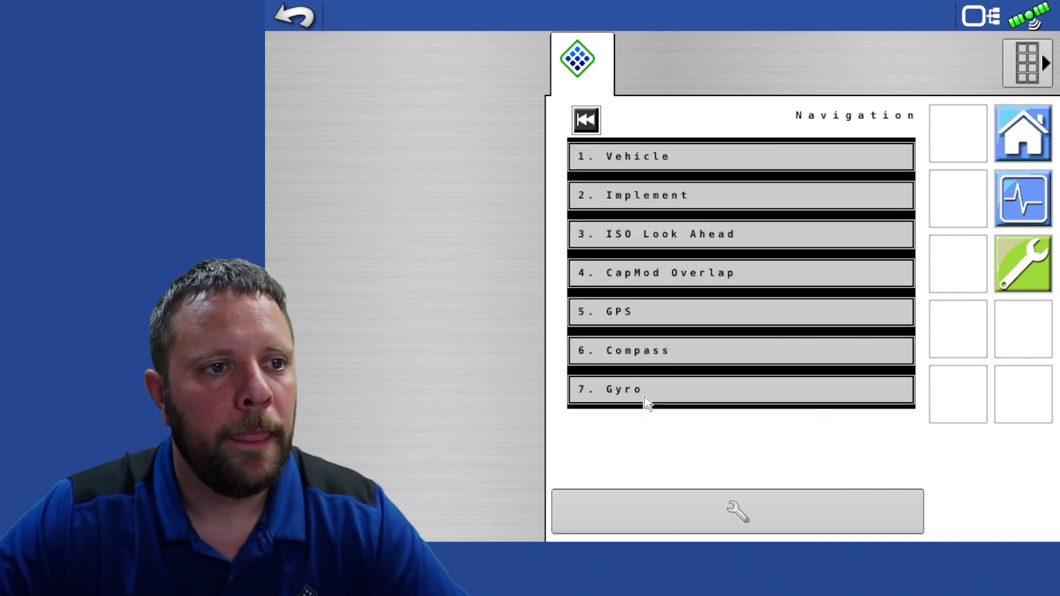
click(585, 122)
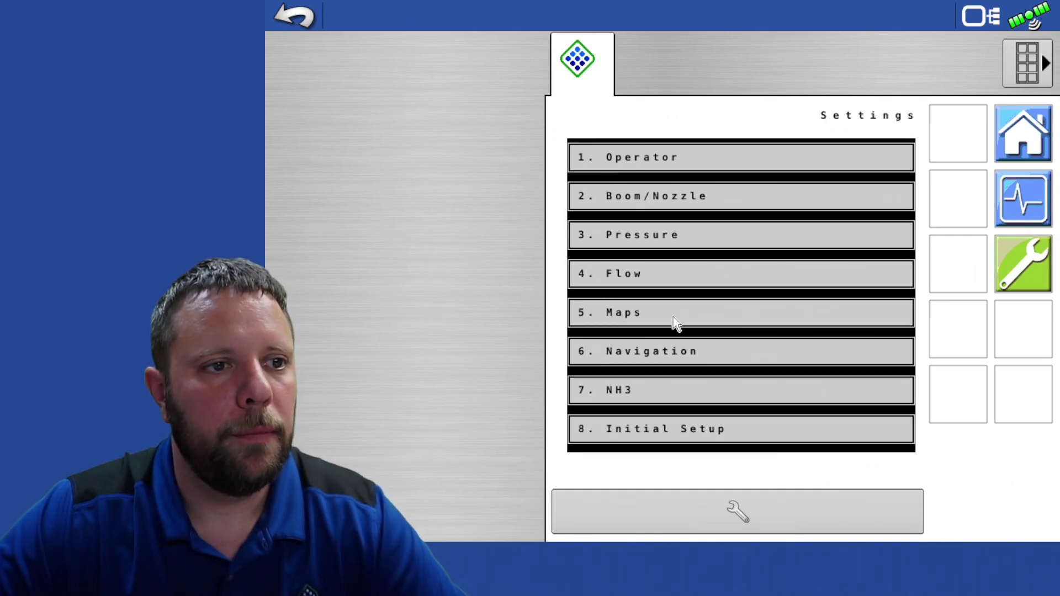
- Save the current setup as a new machine configuration named T2 in the Initial Setup configuration
click(670, 433)
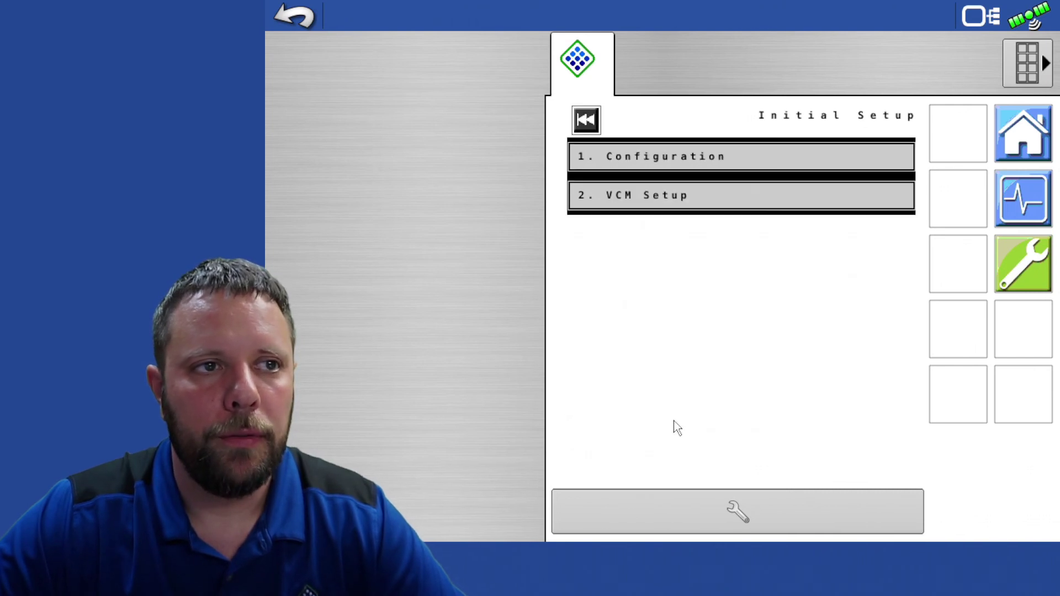
click(730, 163)
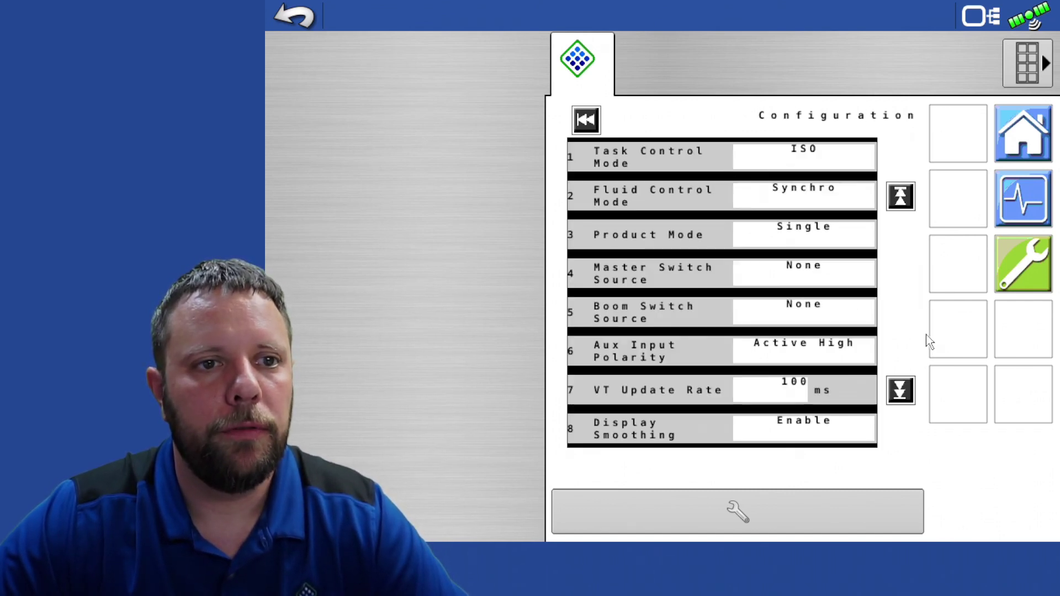
click(898, 397)
click(897, 398)
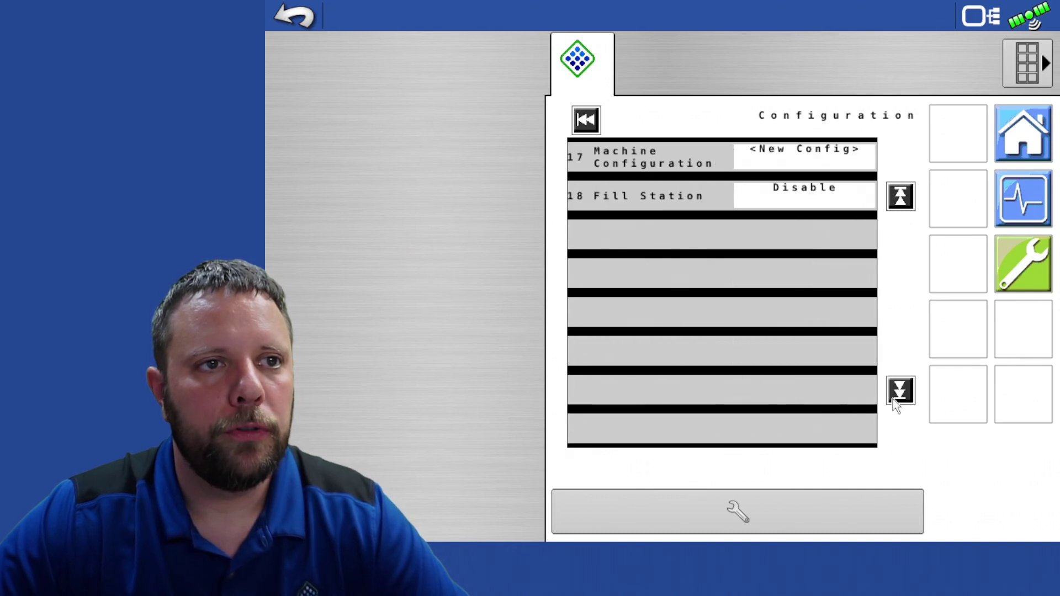
click(809, 159)
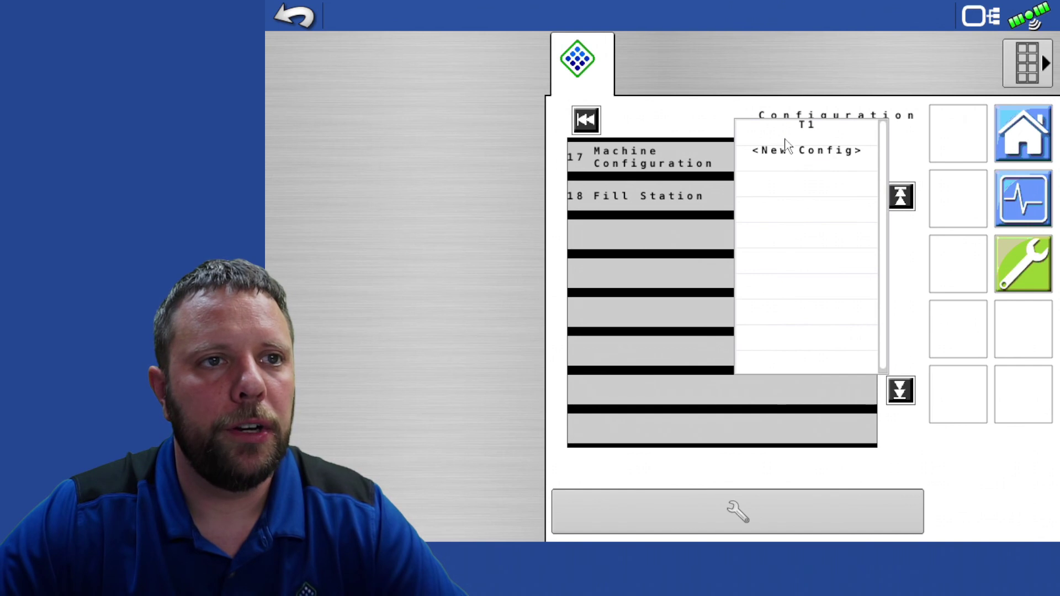
click(803, 152)
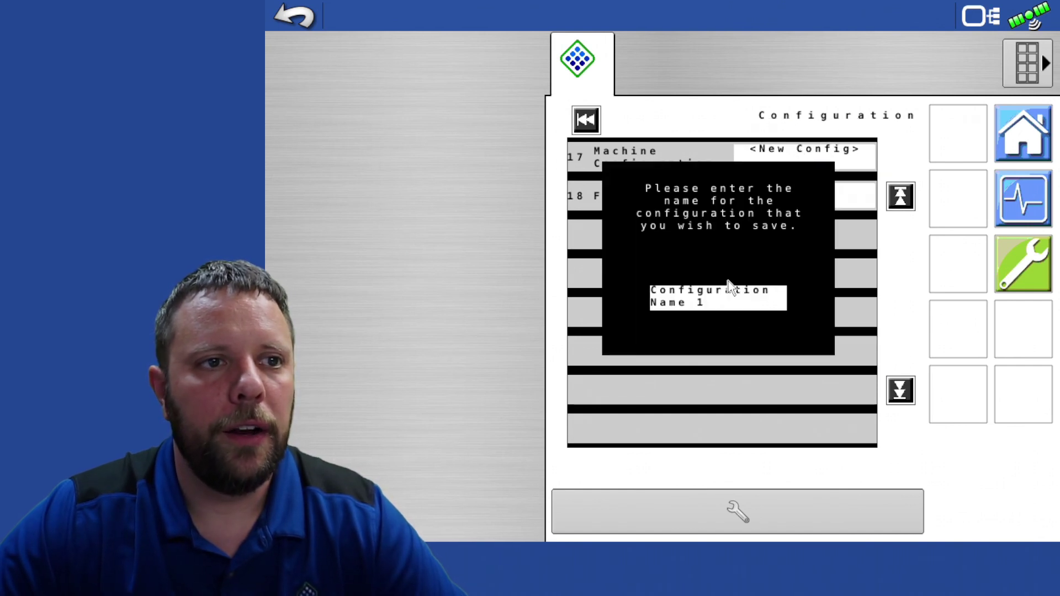
click(729, 306)
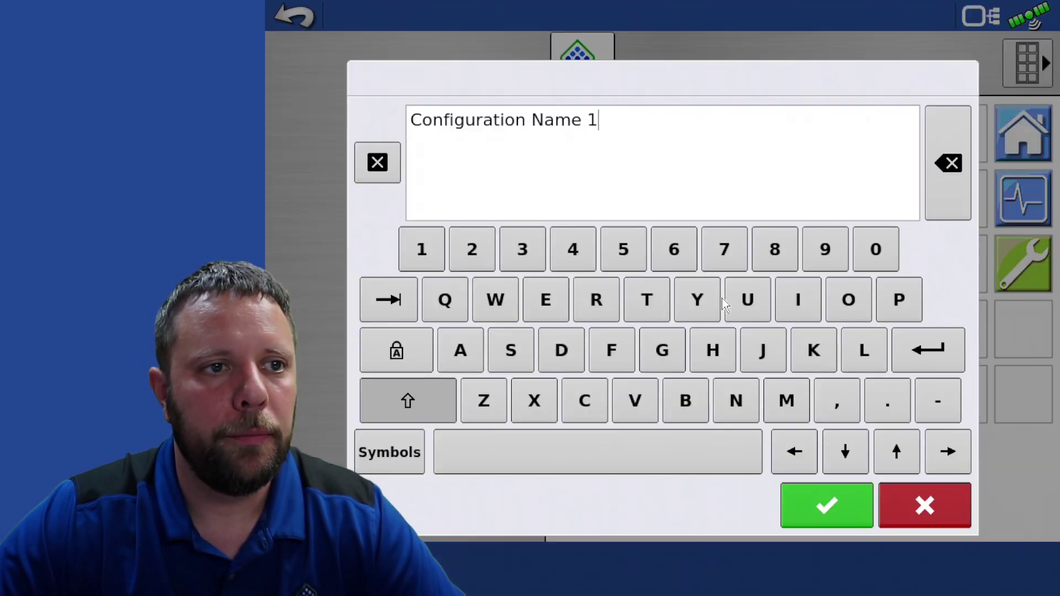
click(932, 162)
click(932, 162)
click(933, 162)
click(932, 162)
click(933, 162)
click(932, 162)
click(932, 162)
click(932, 162)
click(932, 162)
click(932, 162)
click(932, 162)
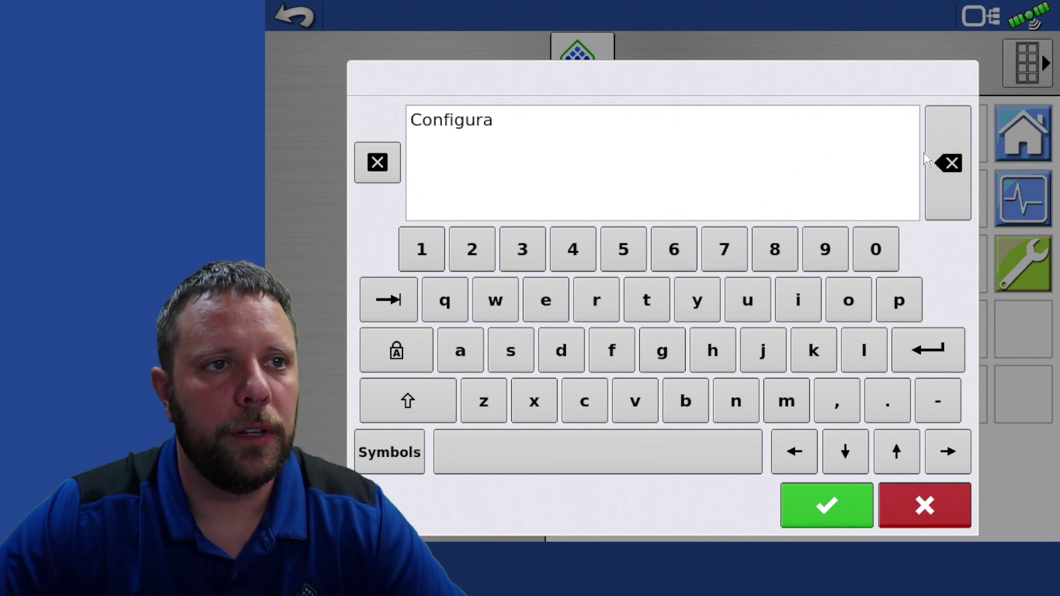
click(944, 170)
click(944, 170)
click(944, 170)
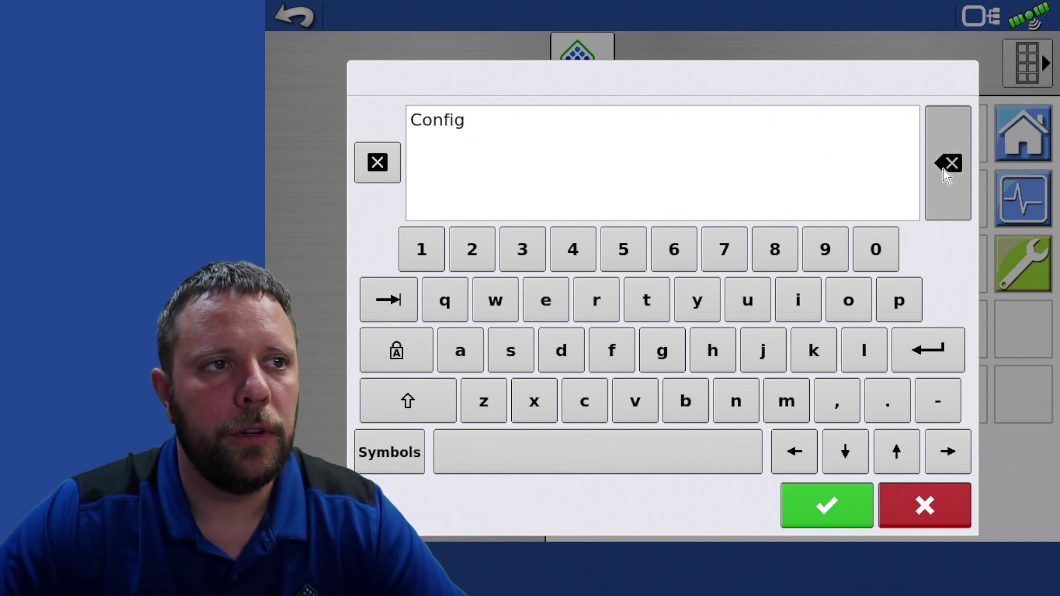
click(944, 171)
click(944, 170)
click(945, 170)
click(944, 170)
click(945, 170)
click(944, 170)
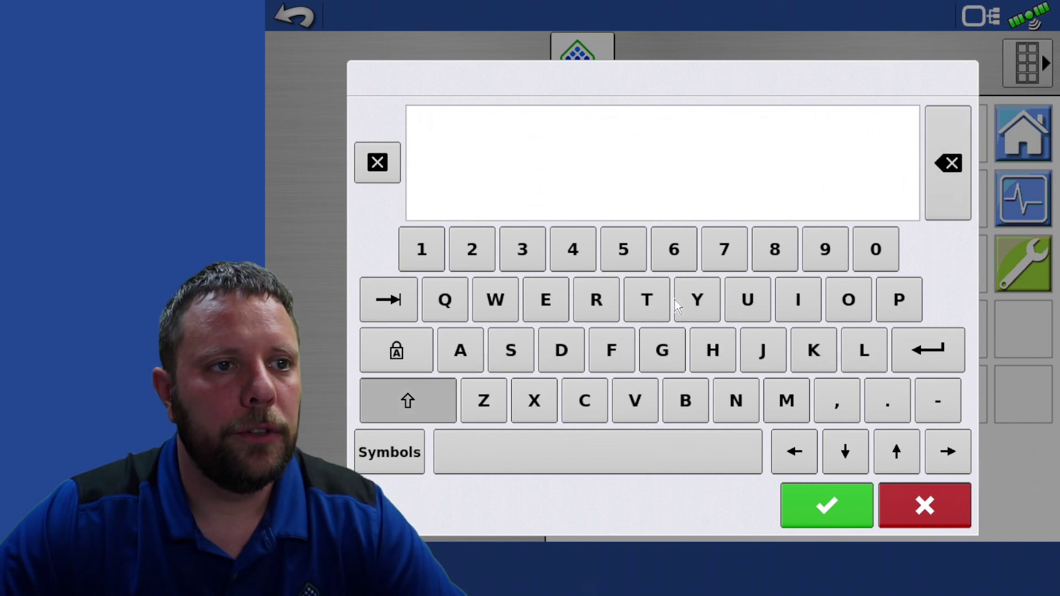
click(631, 297)
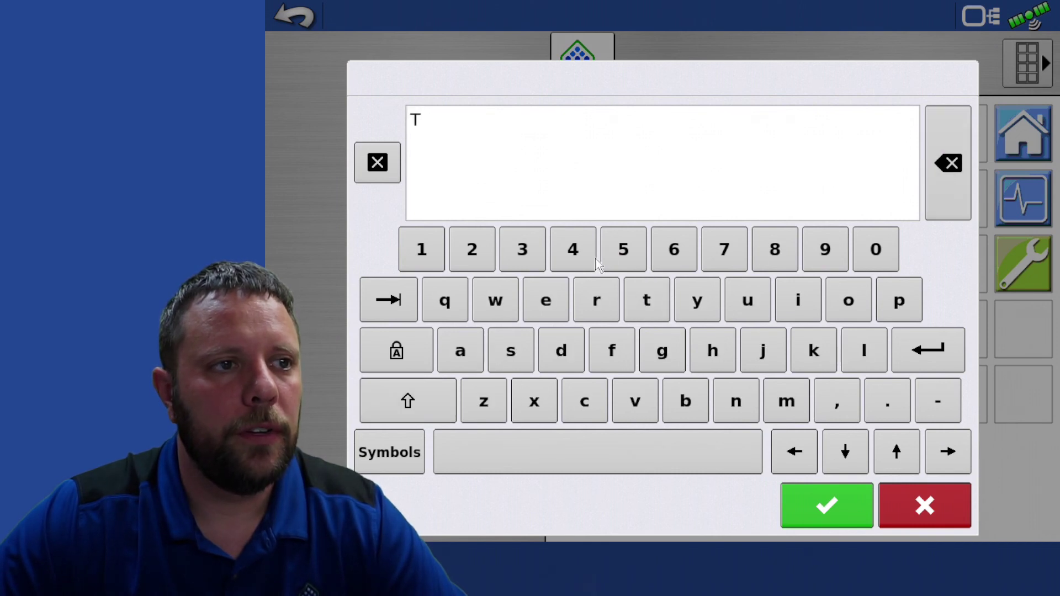
click(484, 255)
click(806, 502)
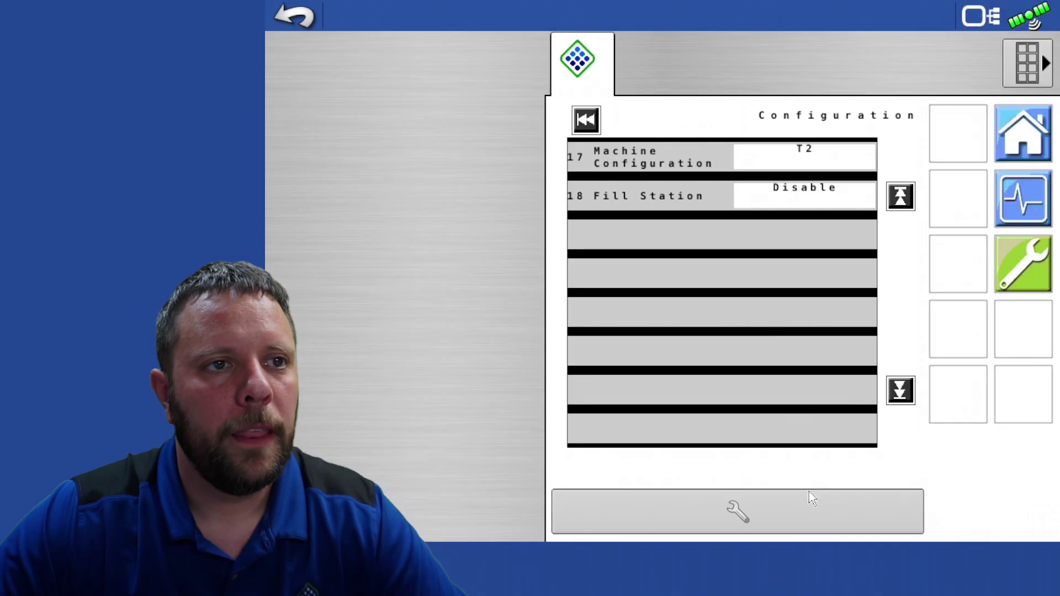